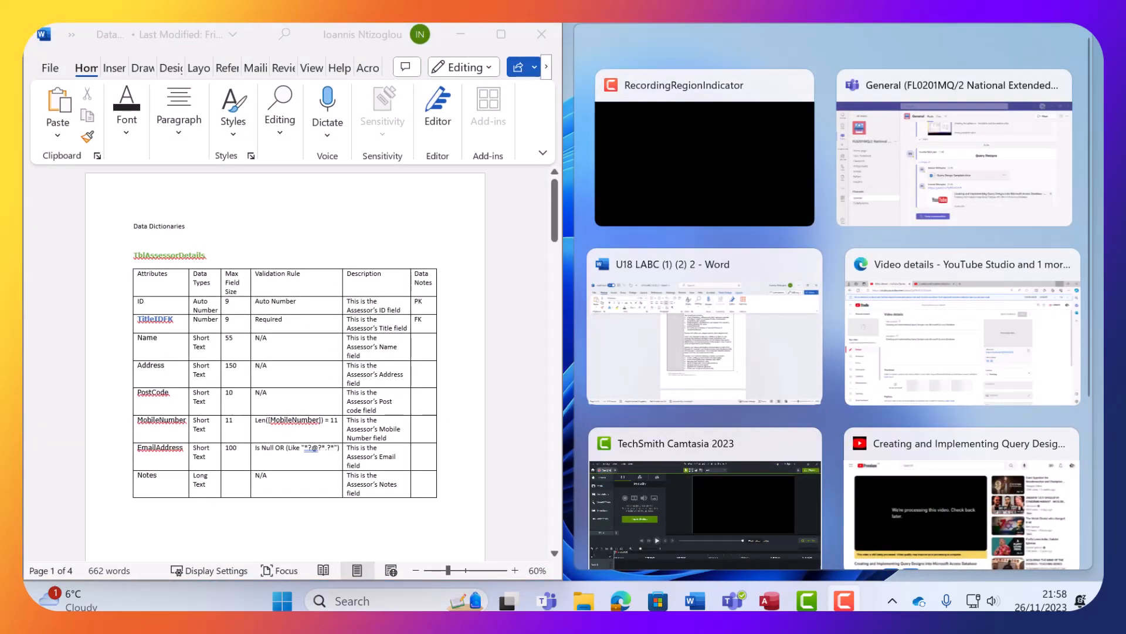
# Switch to Access, look over the Workplace4Training database's tables and queries, and minimise its window
pyautogui.click(773, 594)
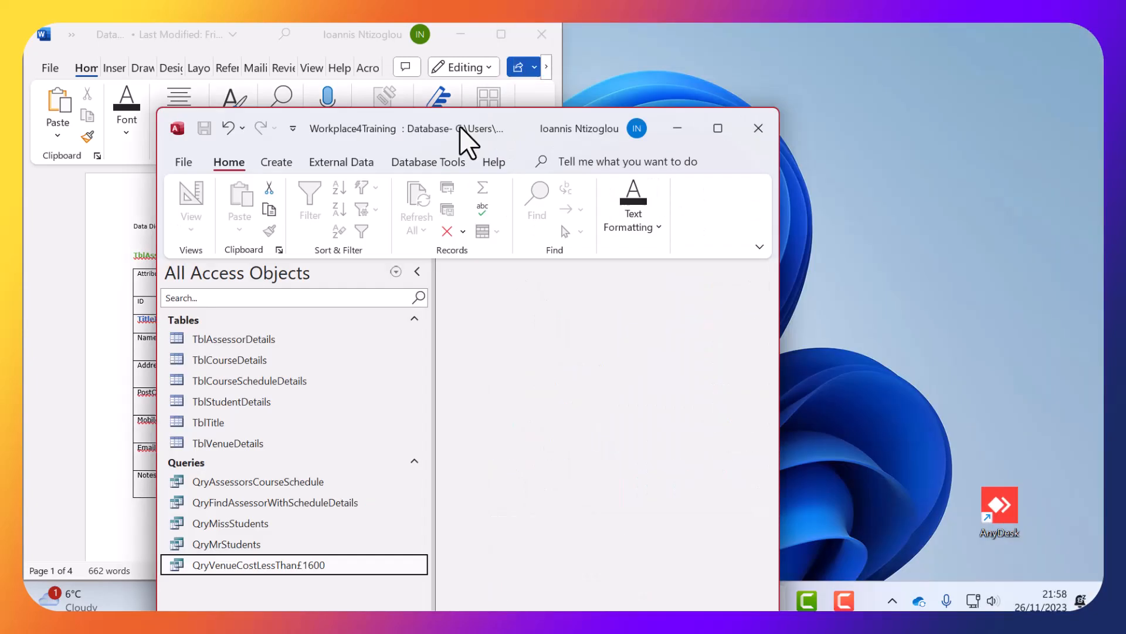
pyautogui.moveTo(460, 139); pyautogui.dragTo(346, 52)
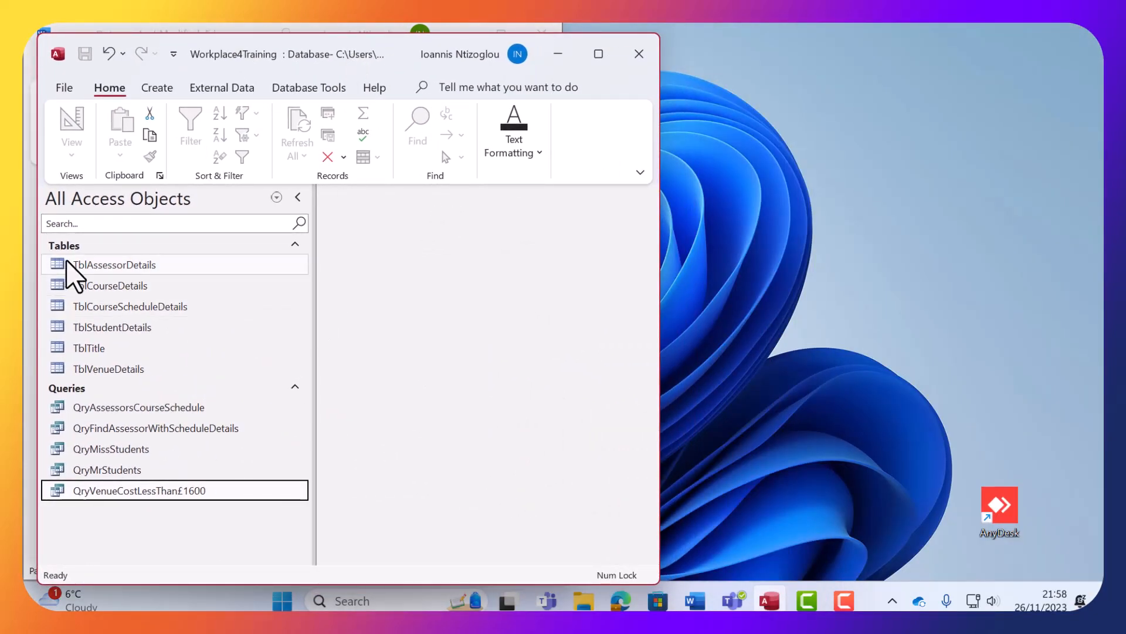
pyautogui.rightClick(85, 266)
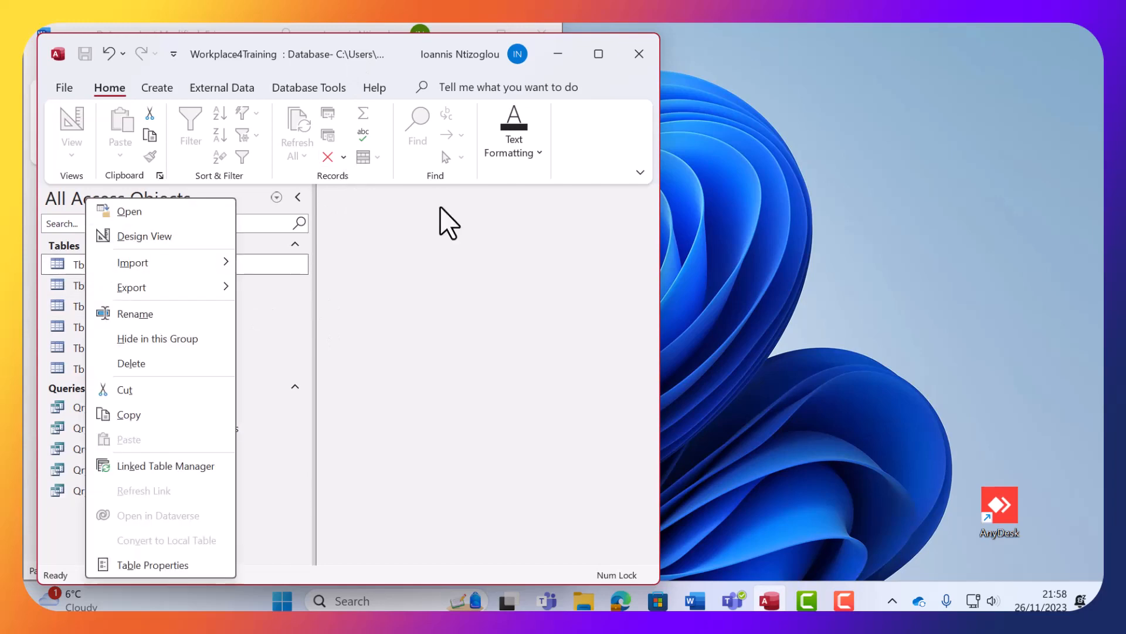
pyautogui.click(568, 54)
pyautogui.click(564, 52)
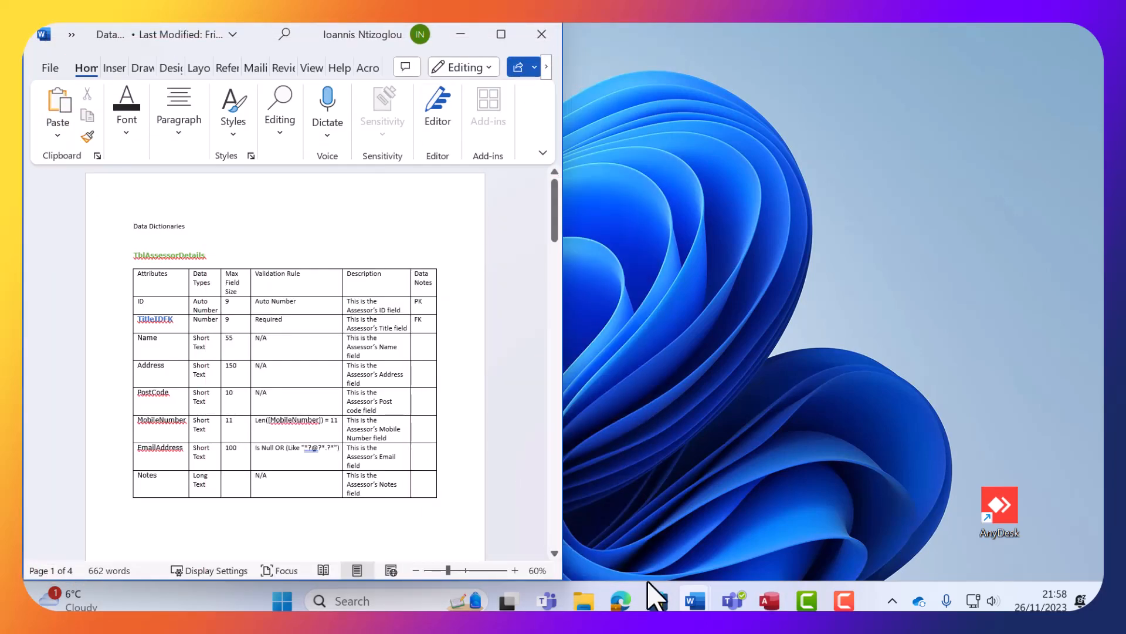
pyautogui.click(769, 600)
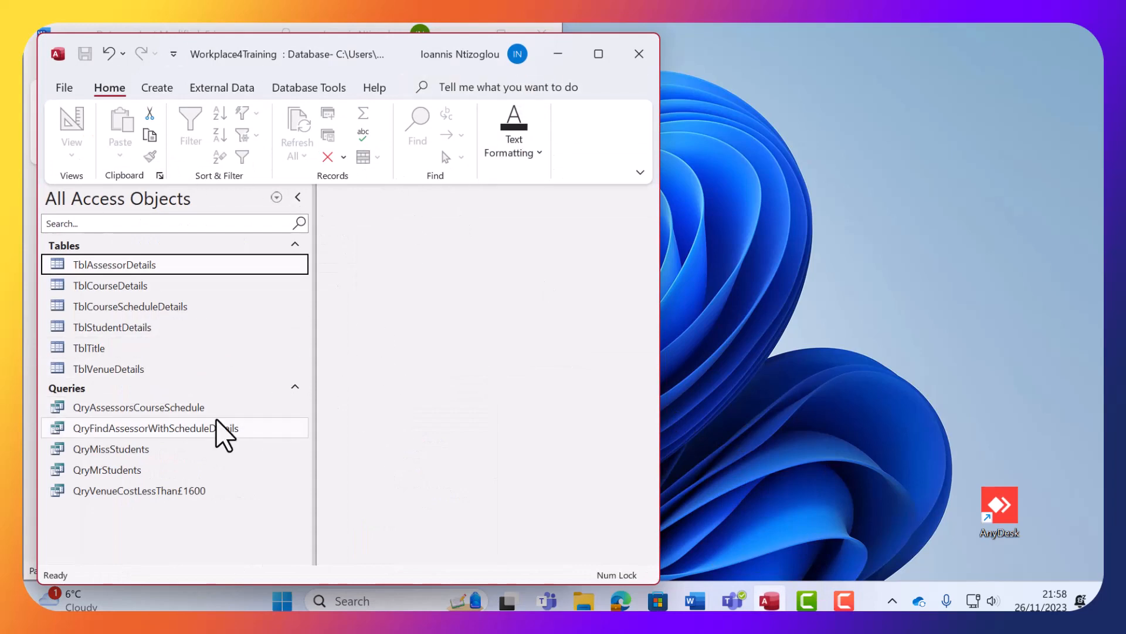
pyautogui.click(563, 57)
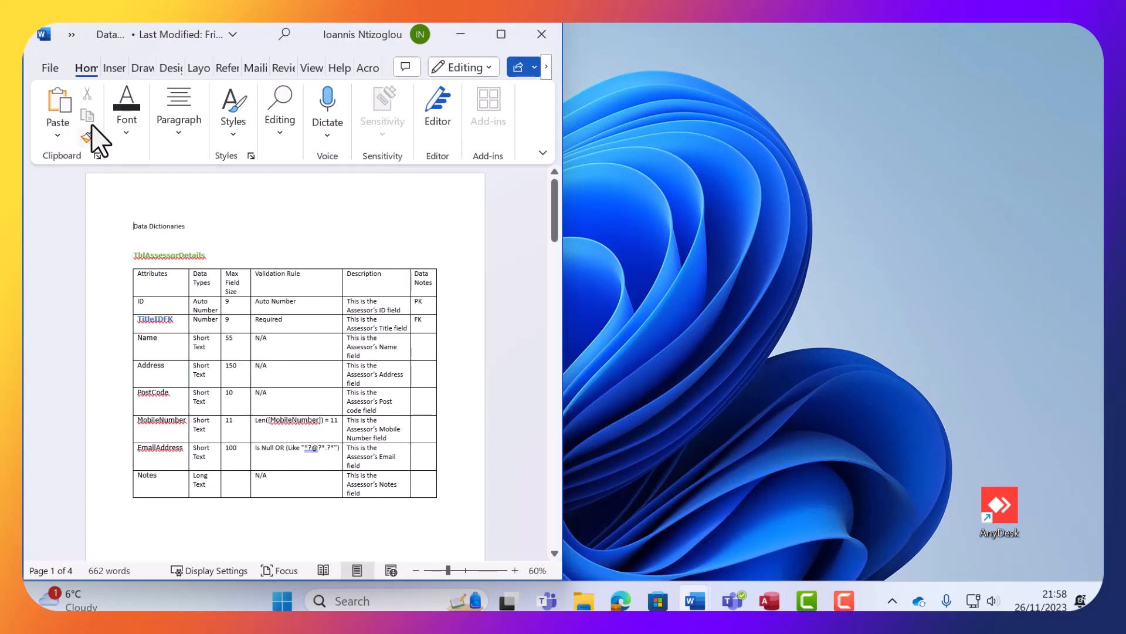
# Create a new blank Word document and enlarge its window beside the data dictionaries document
pyautogui.click(50, 68)
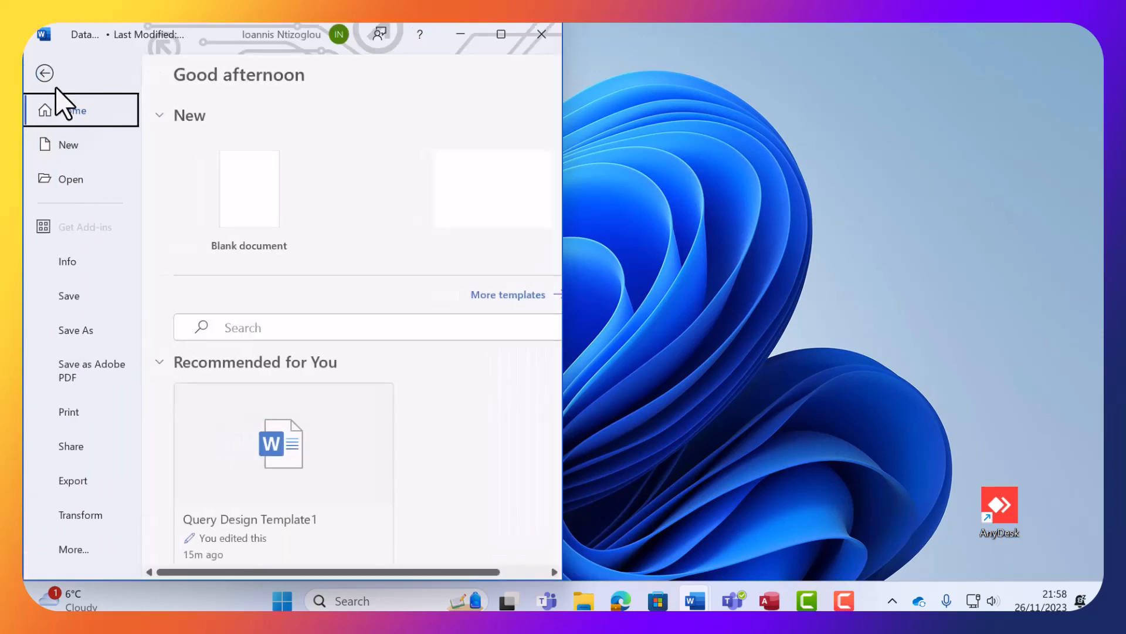
pyautogui.click(71, 147)
pyautogui.click(269, 212)
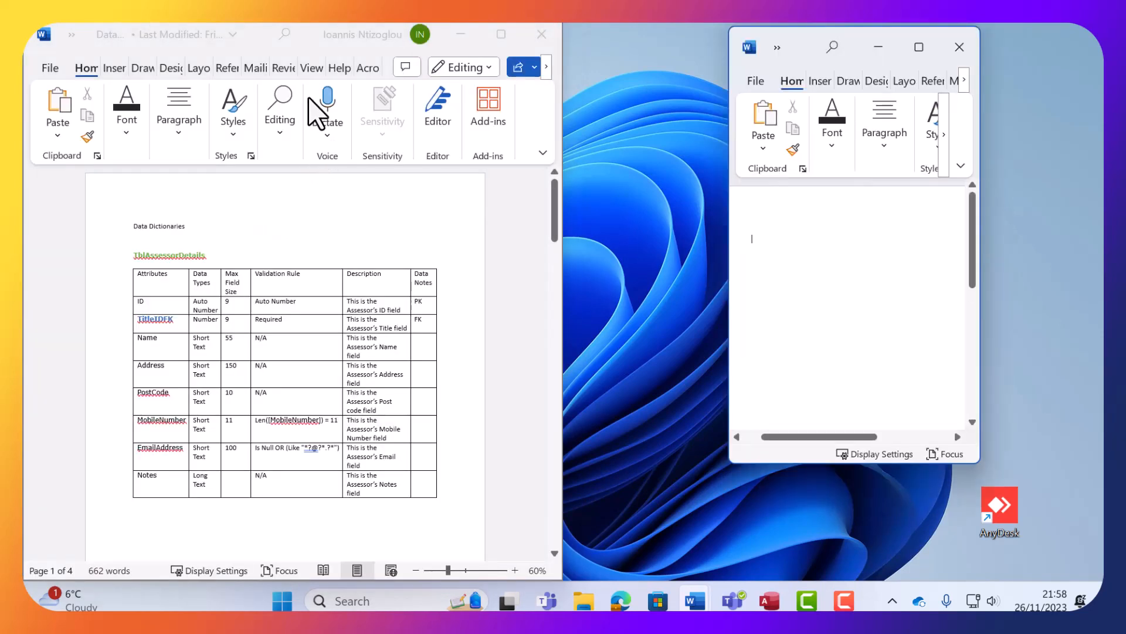
pyautogui.moveTo(725, 39); pyautogui.dragTo(549, 39)
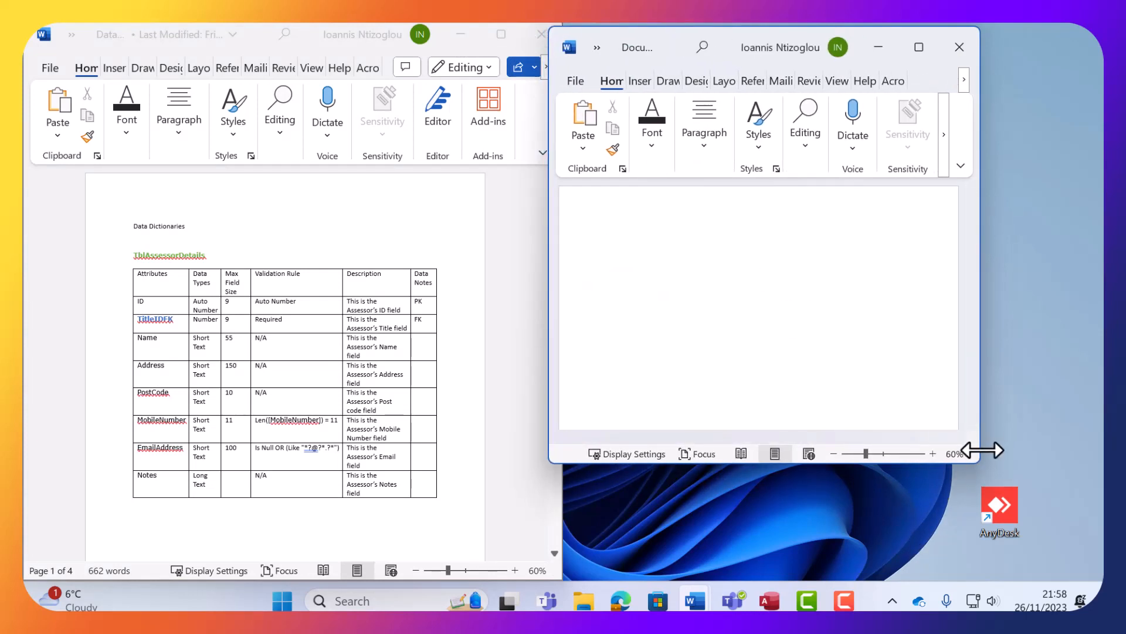
pyautogui.moveTo(968, 455); pyautogui.dragTo(1089, 589)
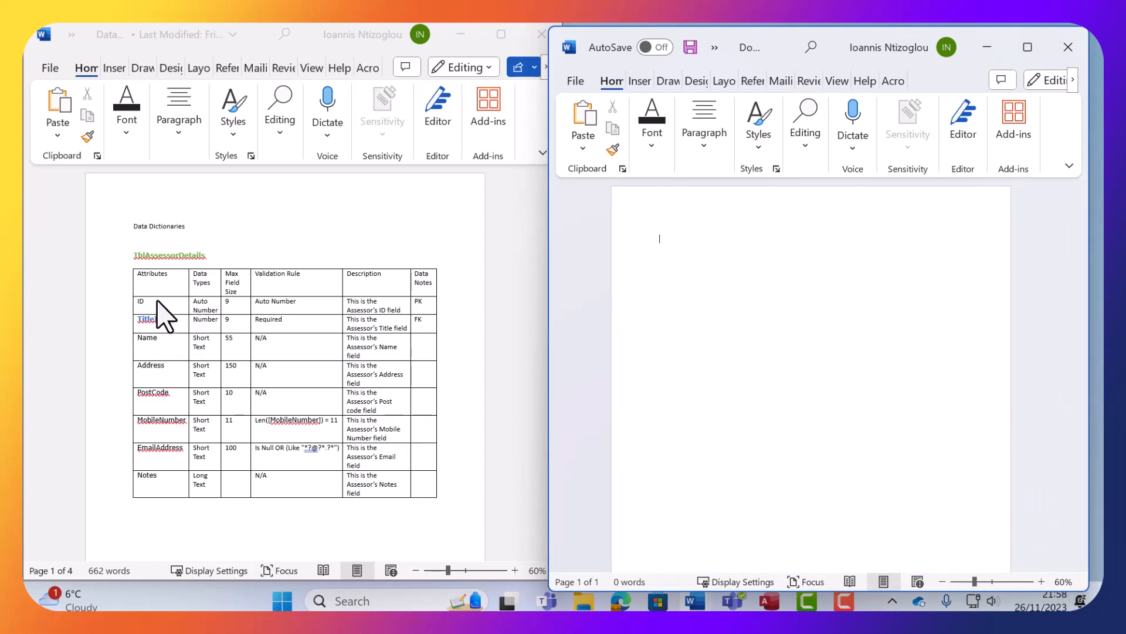
# Read through the data dictionaries for the assessor, title, course, venue, course schedule and student tables
pyautogui.scroll(-2, 156, 300)
pyautogui.scroll(2, 157, 300)
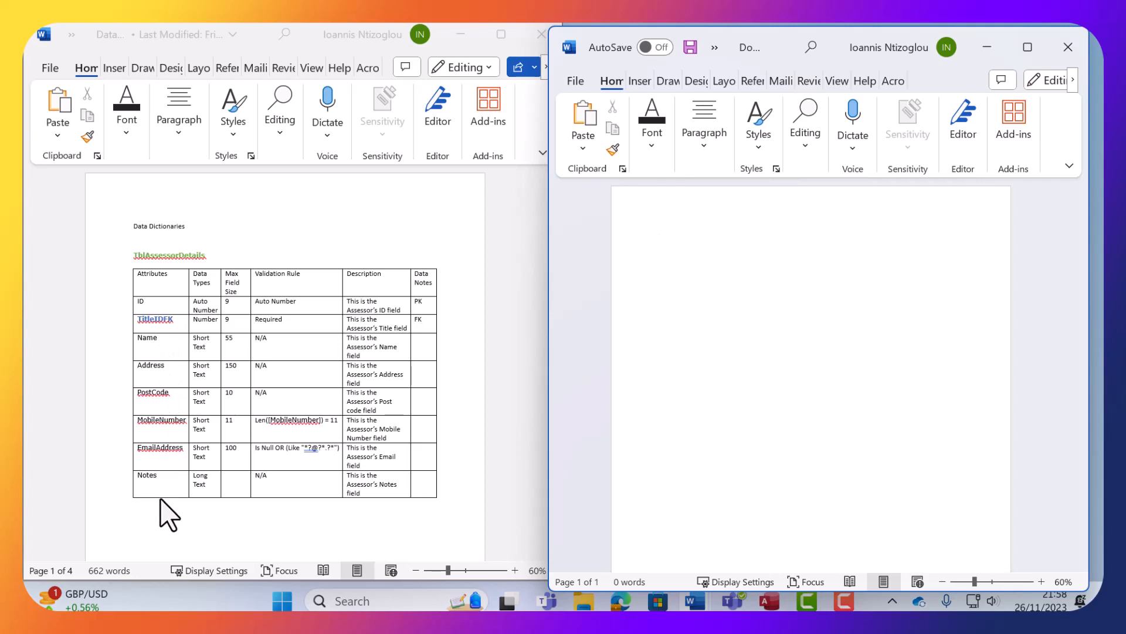
pyautogui.scroll(-10, 202, 403)
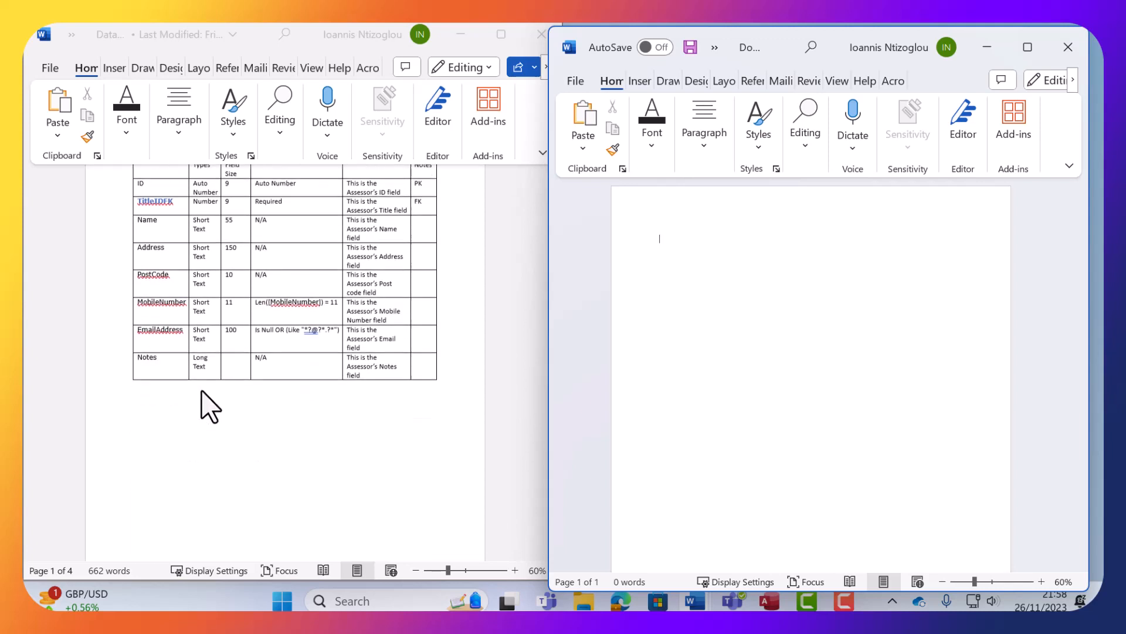
pyautogui.scroll(-2, 213, 394)
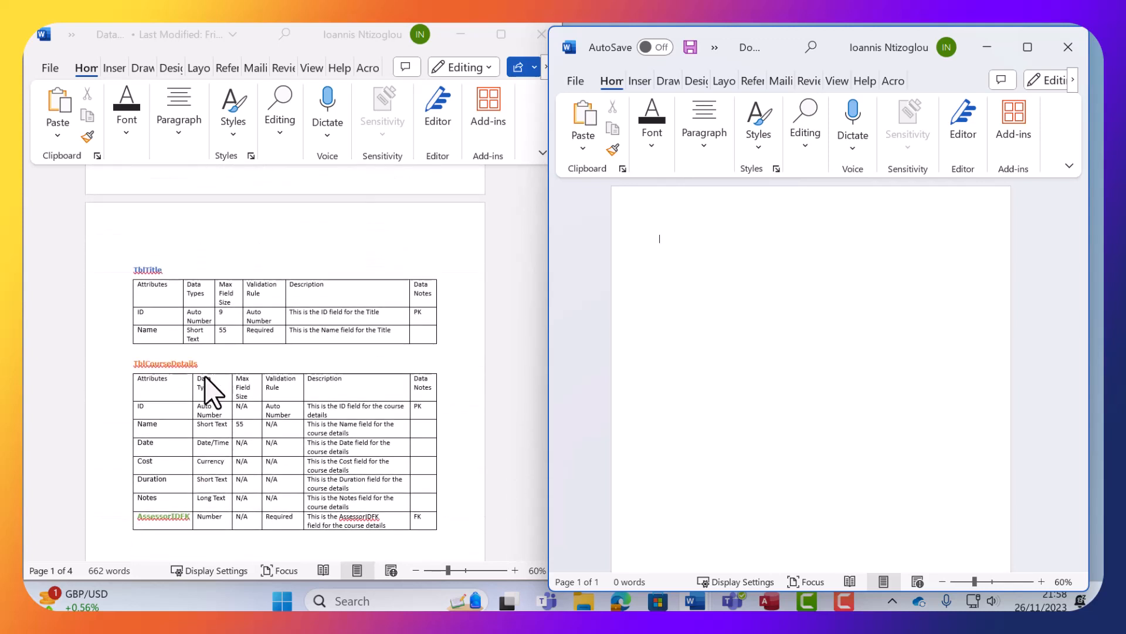
pyautogui.scroll(2, 212, 395)
pyautogui.scroll(-4, 213, 394)
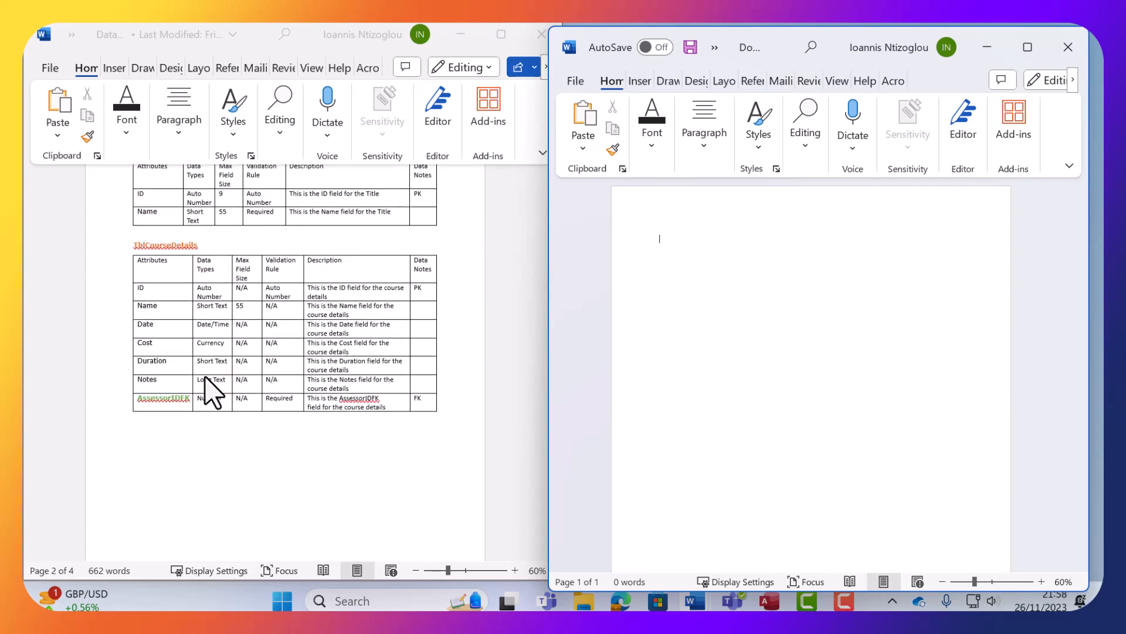
pyautogui.scroll(-3, 212, 394)
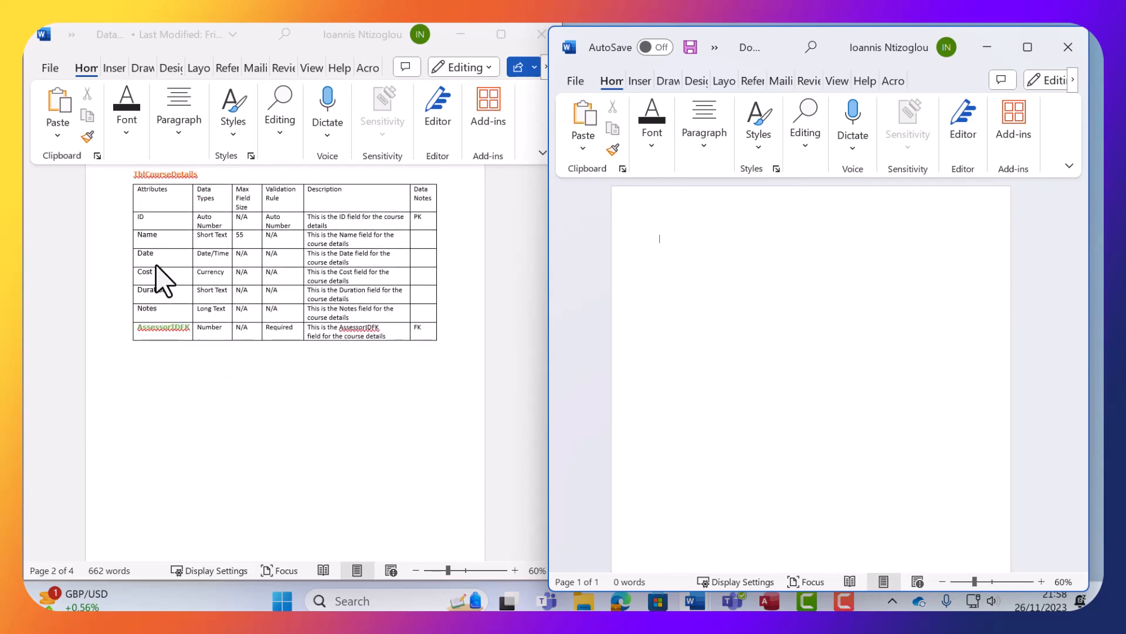
pyautogui.scroll(-15, 157, 296)
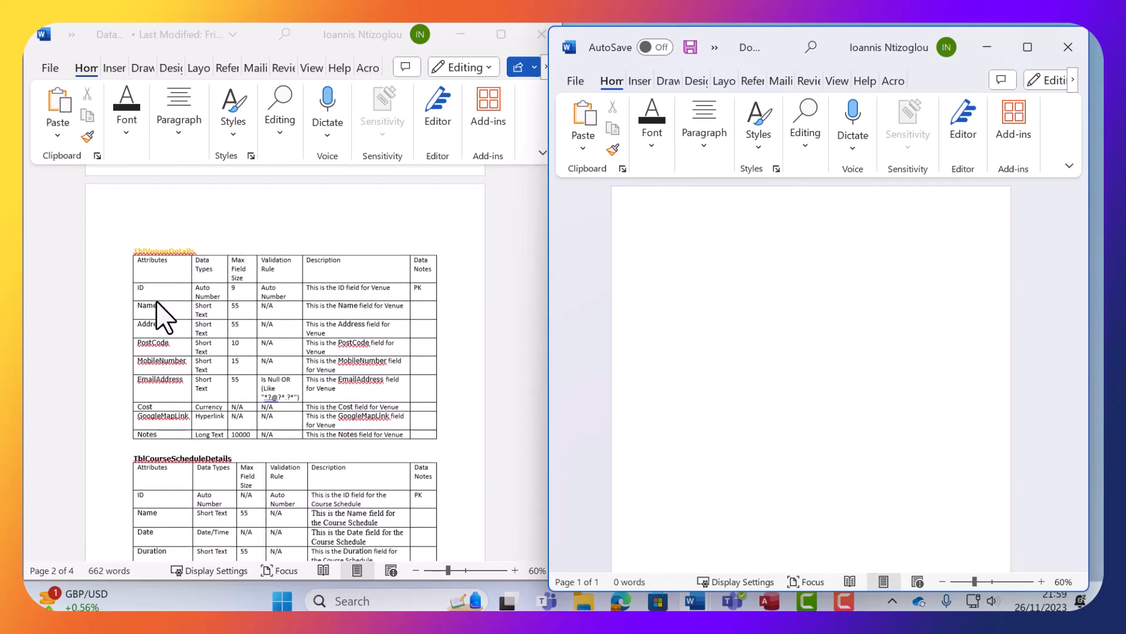
pyautogui.scroll(-10, 157, 302)
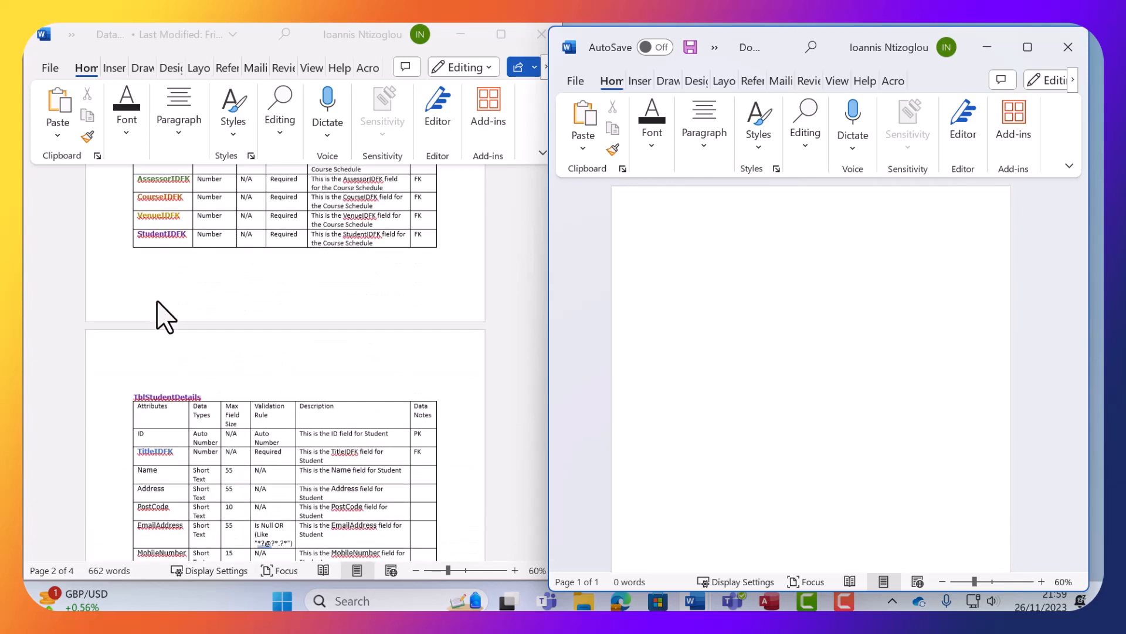
pyautogui.scroll(-14, 159, 317)
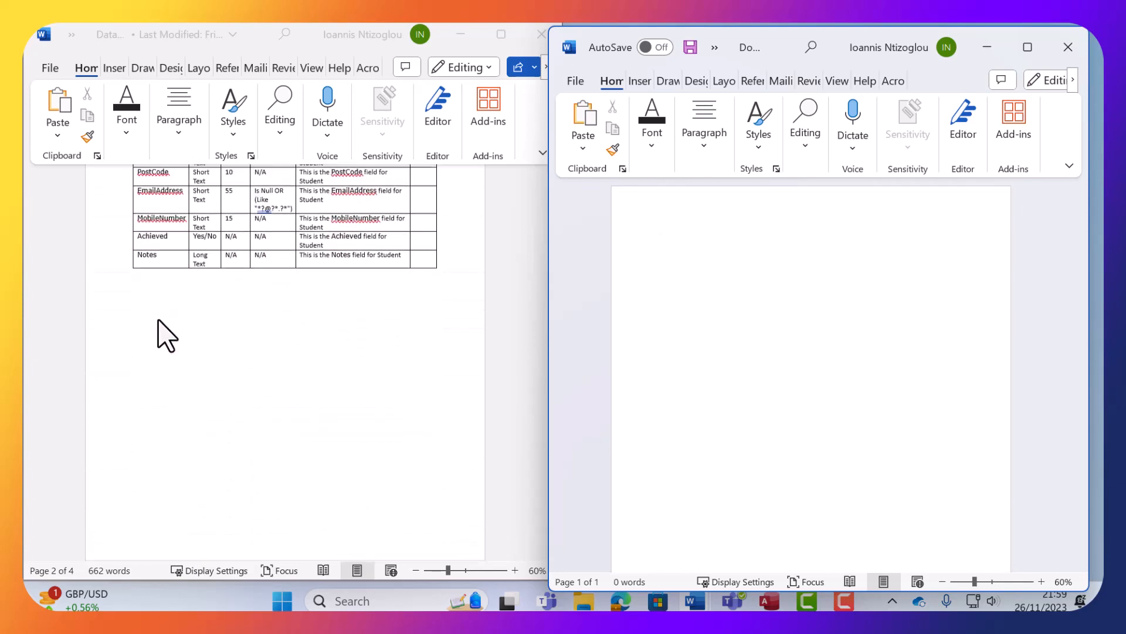
pyautogui.scroll(18, 159, 320)
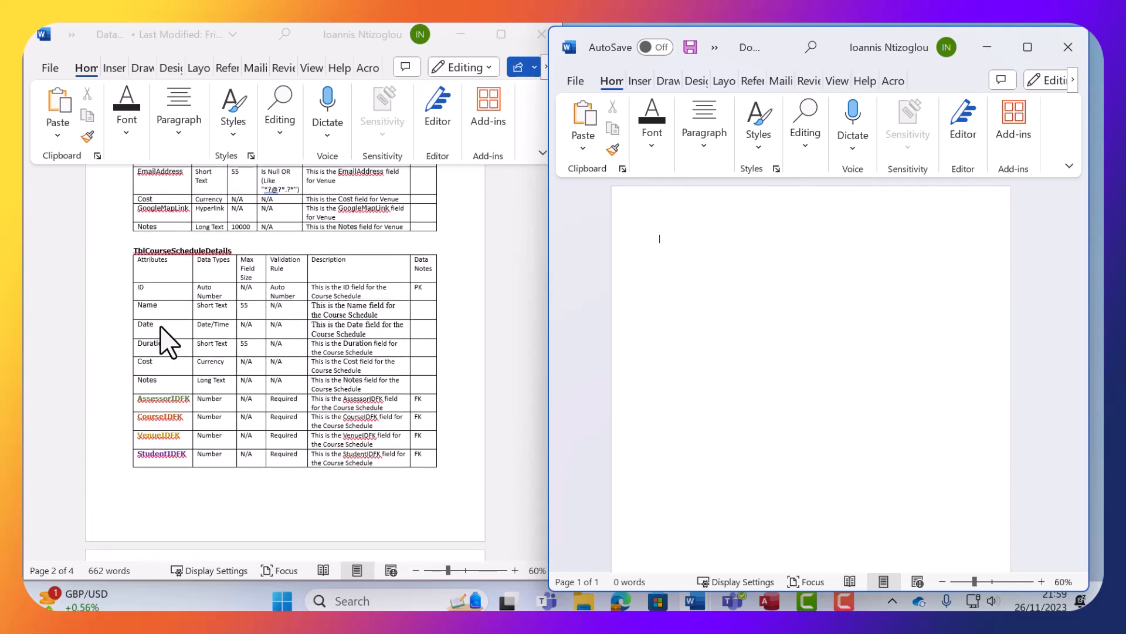
pyautogui.scroll(2, 168, 341)
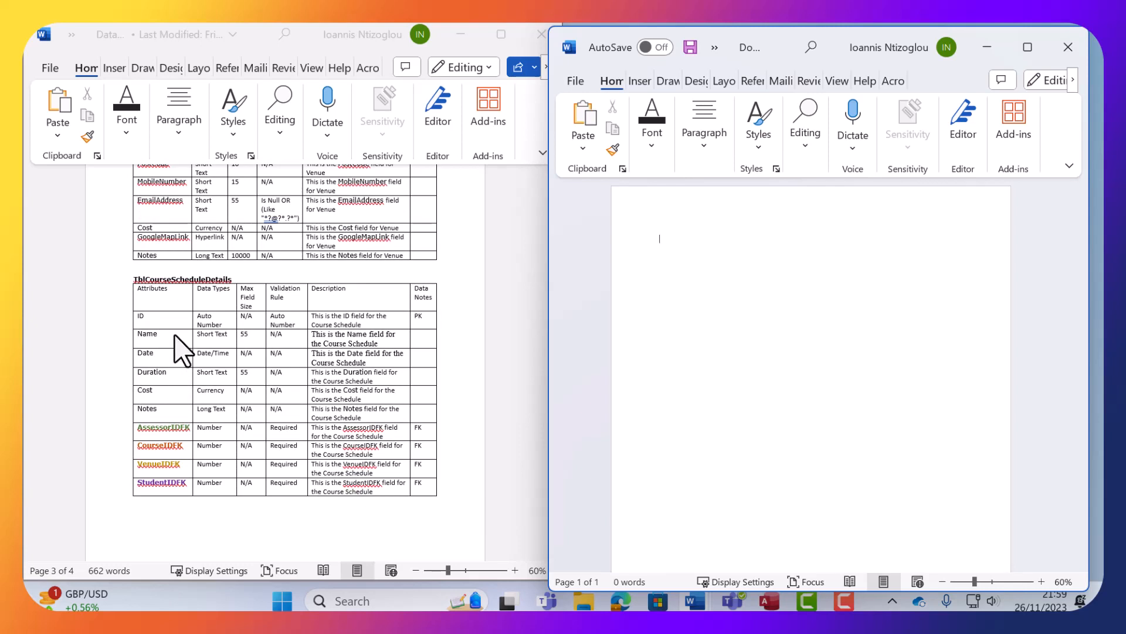
# Select the TblCourseScheduleDetails heading and re-examine the venue, student, title, course and assessor tables' attributes
pyautogui.click(213, 273)
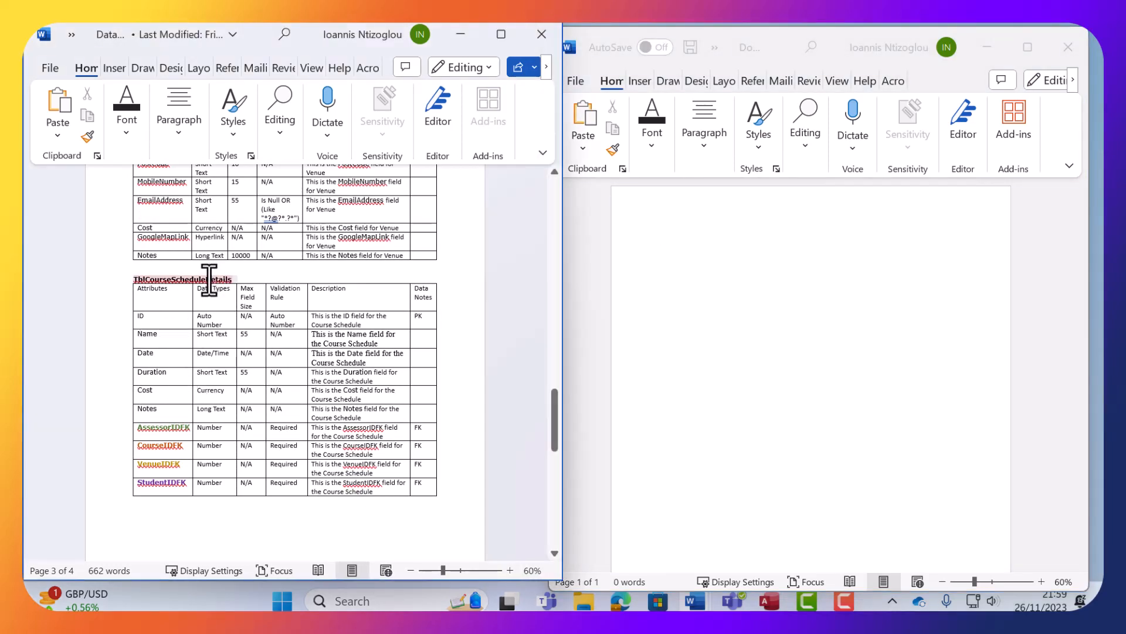
pyautogui.scroll(6, 259, 504)
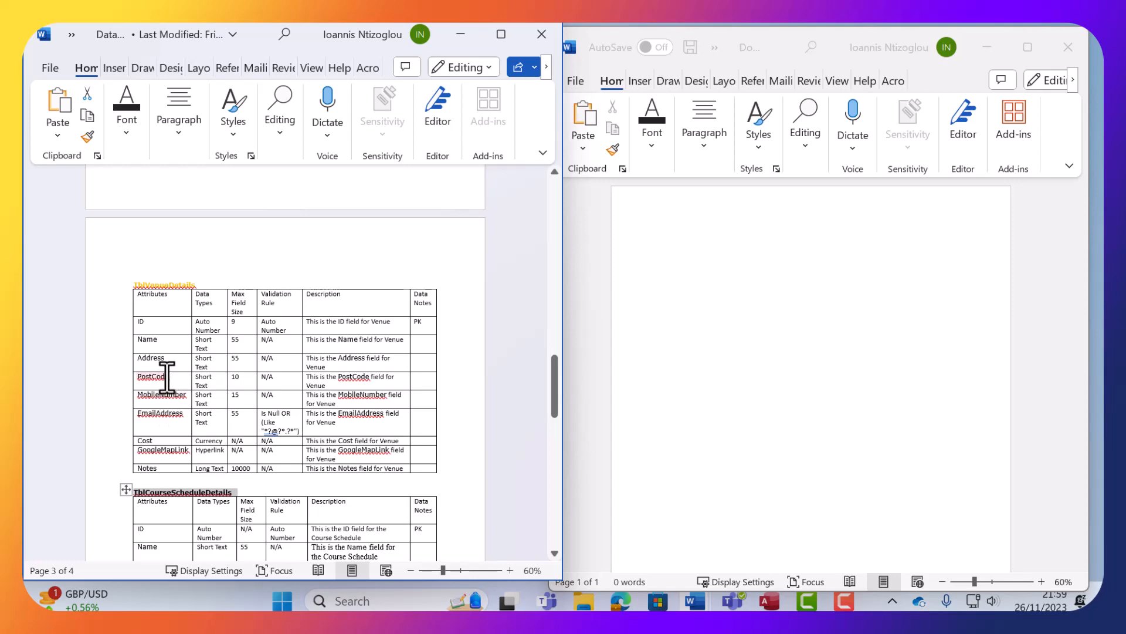
pyautogui.scroll(-20, 296, 469)
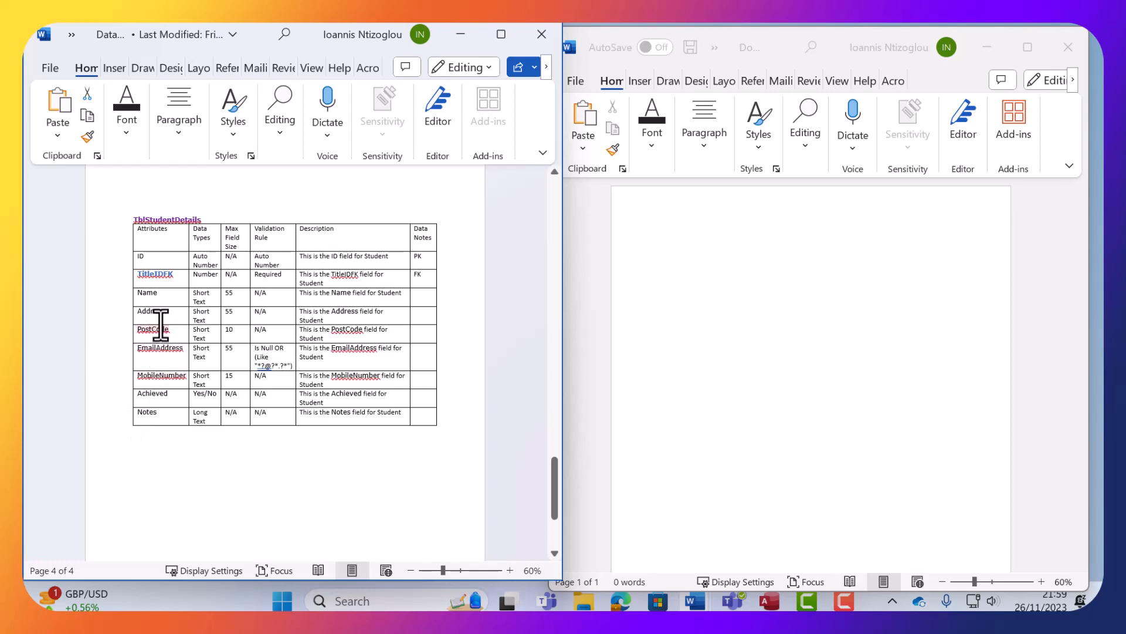
pyautogui.scroll(15, 167, 281)
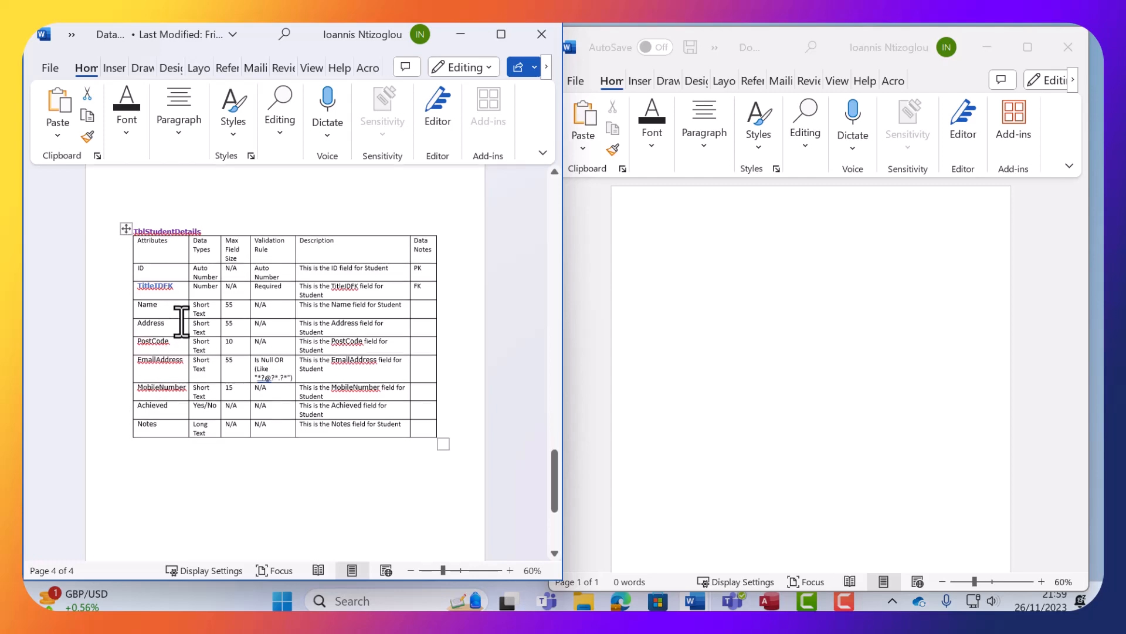
pyautogui.scroll(10, 237, 435)
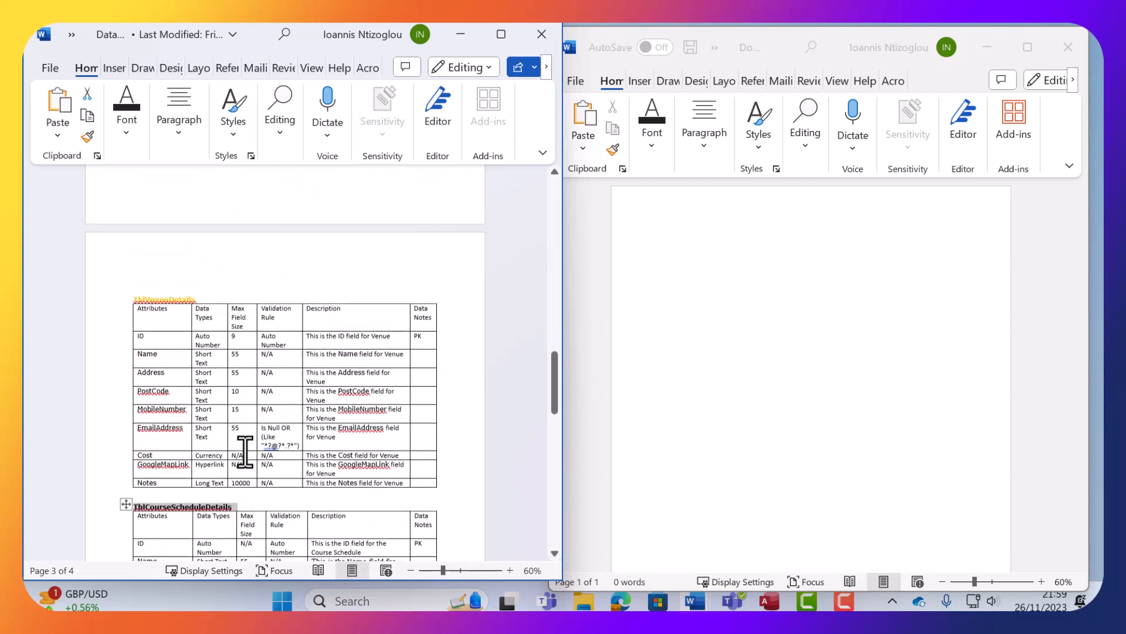
pyautogui.scroll(5, 229, 372)
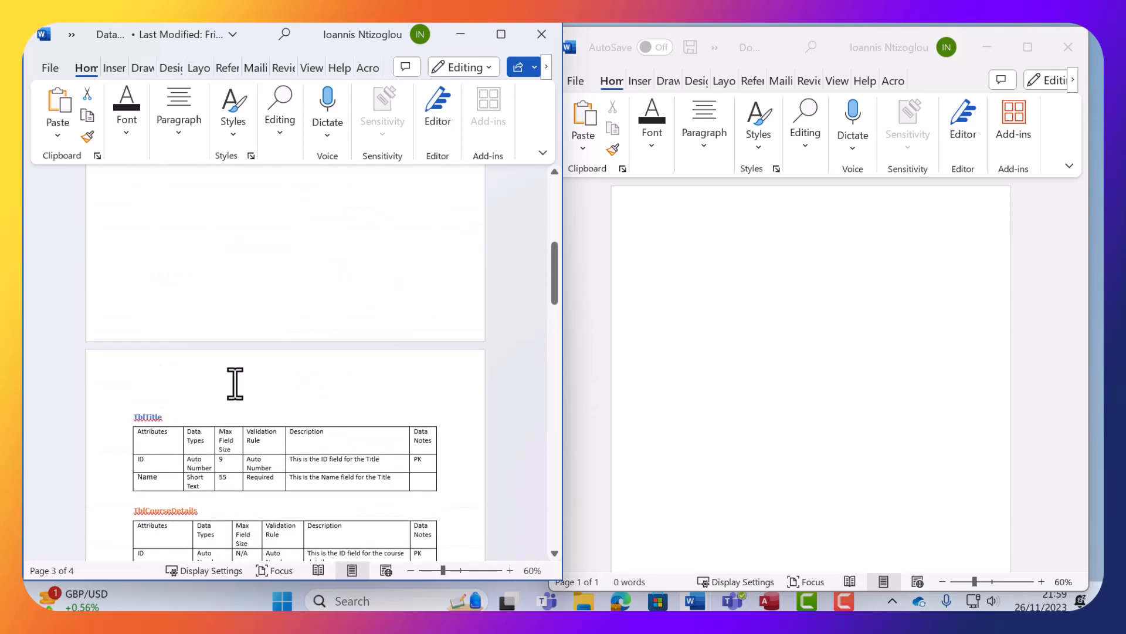
pyautogui.scroll(-4, 234, 378)
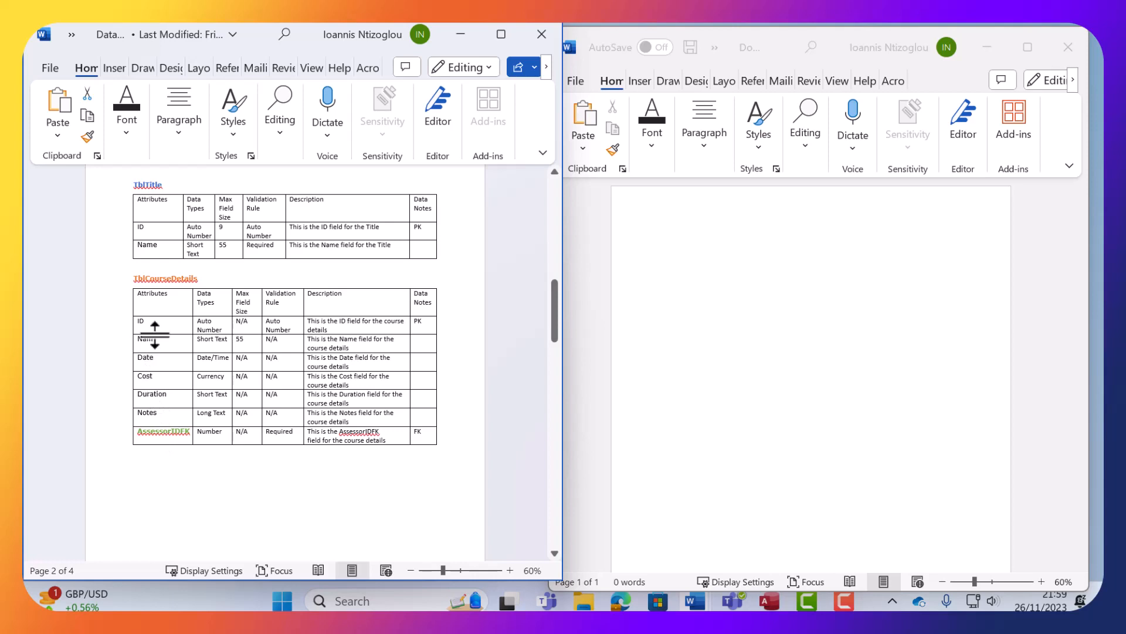
pyautogui.scroll(10, 158, 352)
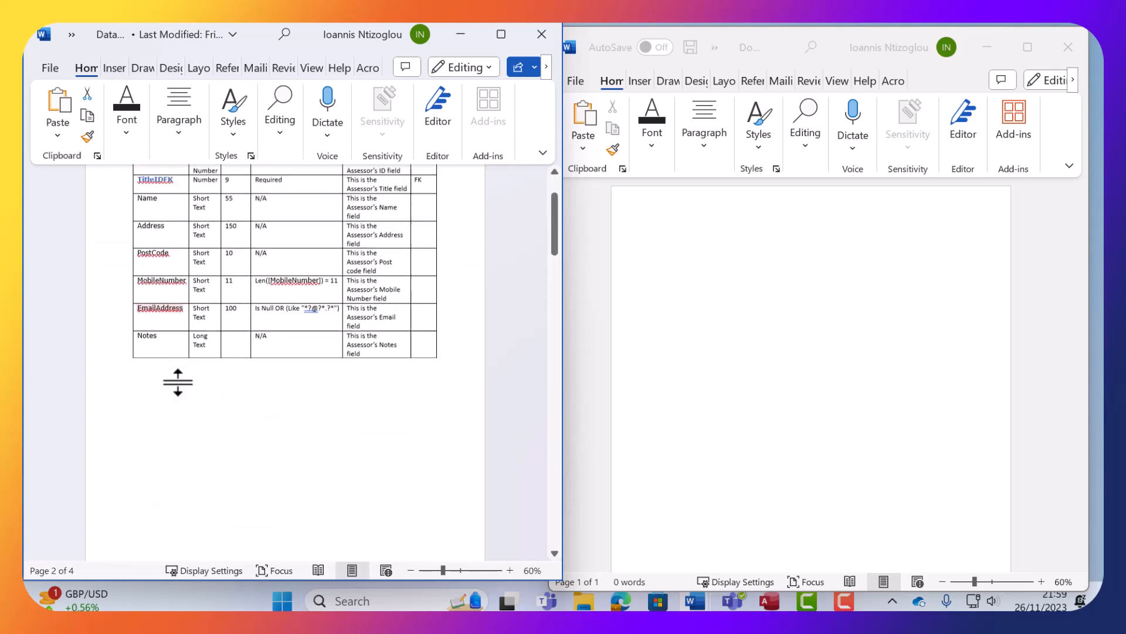
# Maximise the blank document and draw a flowchart Display shape about 24.2 cm high and 16.3 cm wide across most of the page
pyautogui.click(738, 288)
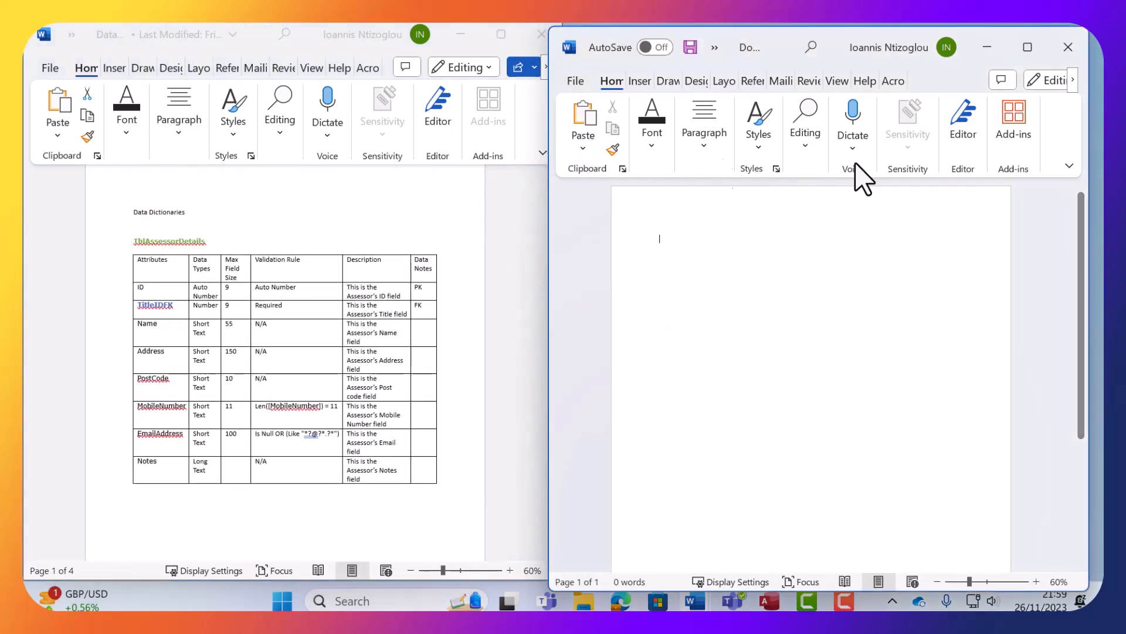
pyautogui.click(1028, 47)
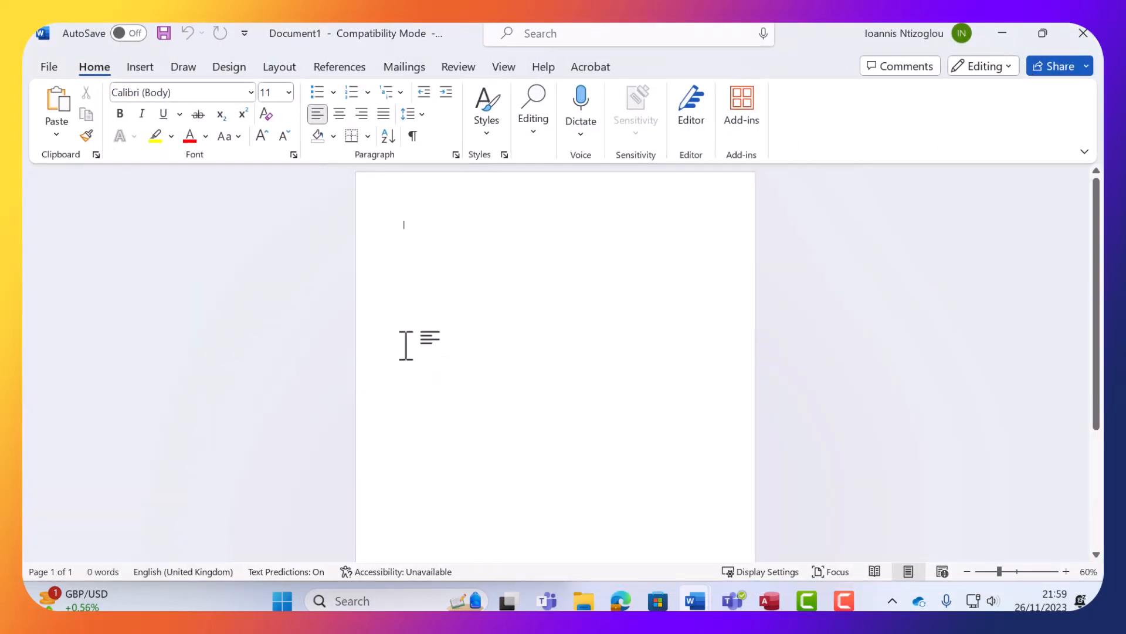
pyautogui.click(141, 68)
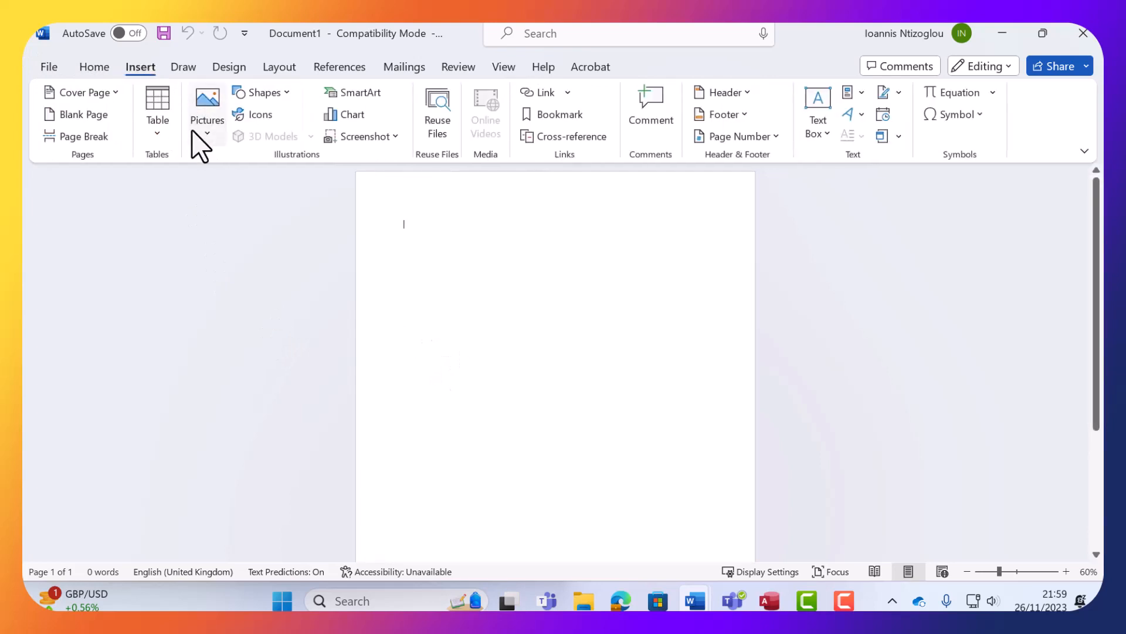
pyautogui.click(259, 94)
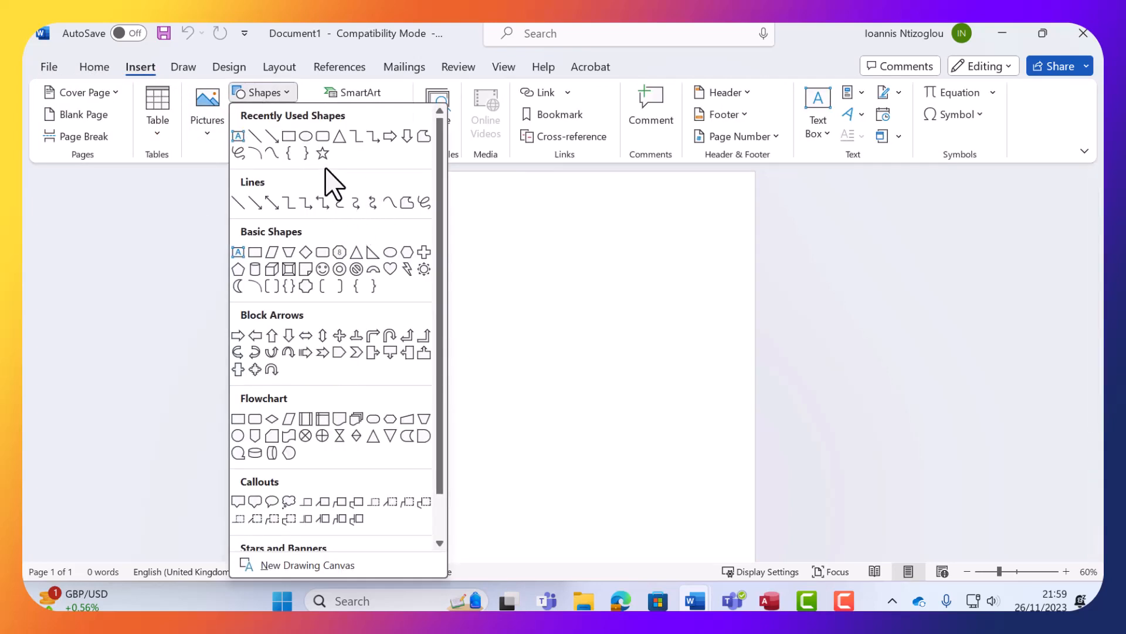
pyautogui.click(373, 352)
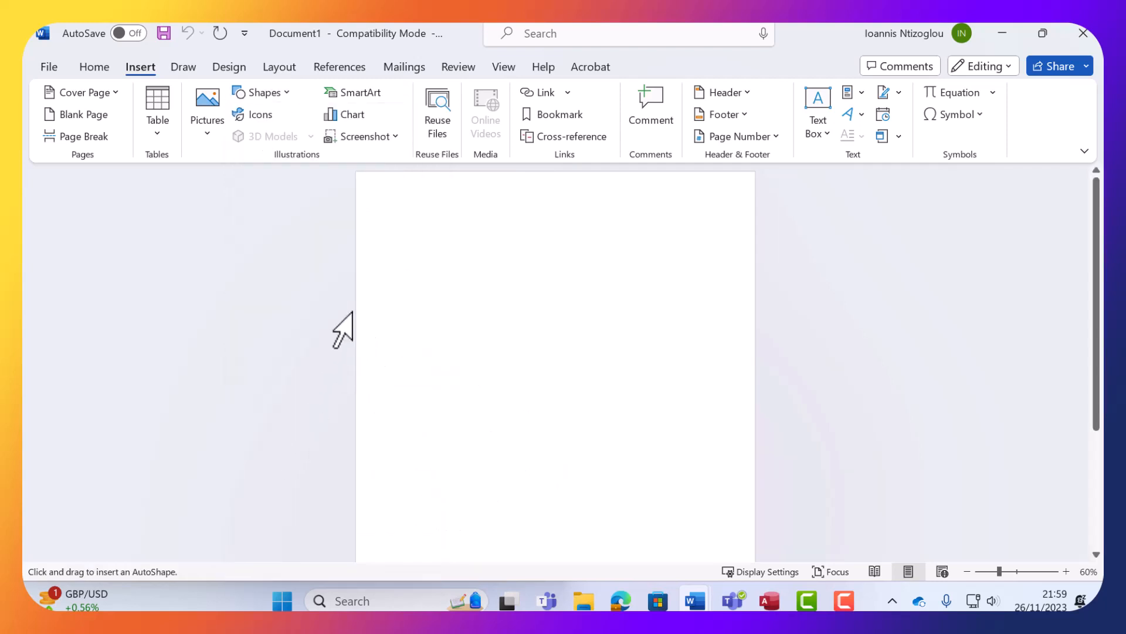
pyautogui.click(266, 94)
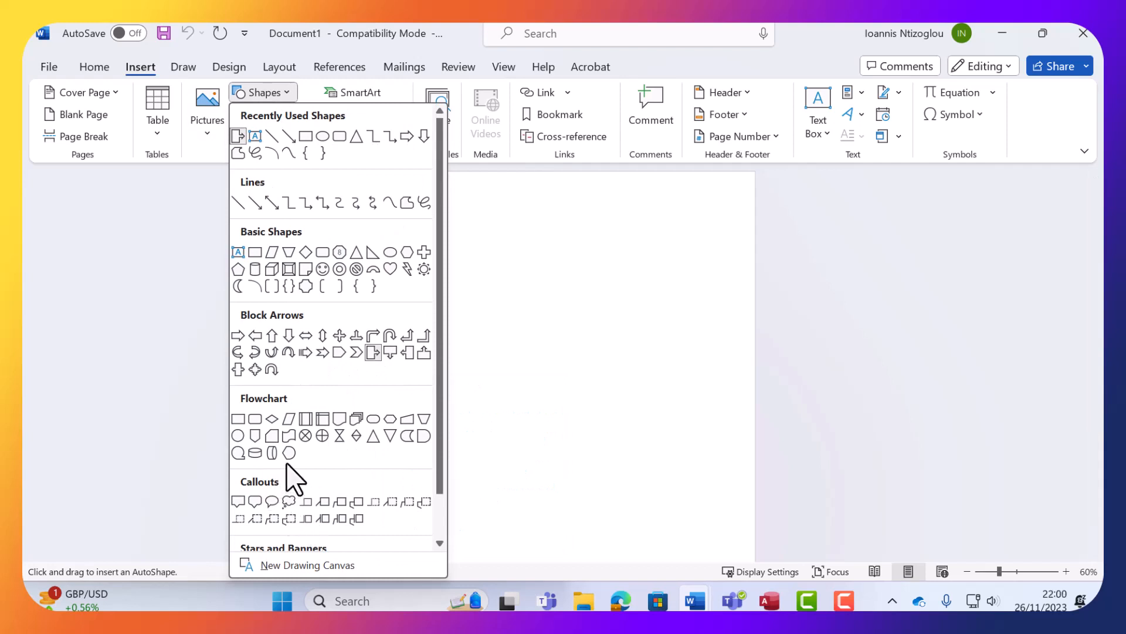
pyautogui.press('Escape')
pyautogui.moveTo(374, 205)
pyautogui.mouseDown()
pyautogui.moveTo(545, 422)
pyautogui.moveTo(666, 526)
pyautogui.moveTo(689, 563)
pyautogui.moveTo(681, 470)
pyautogui.mouseUp()
pyautogui.scroll(-2, 675, 469)
pyautogui.scroll(-1, 672, 468)
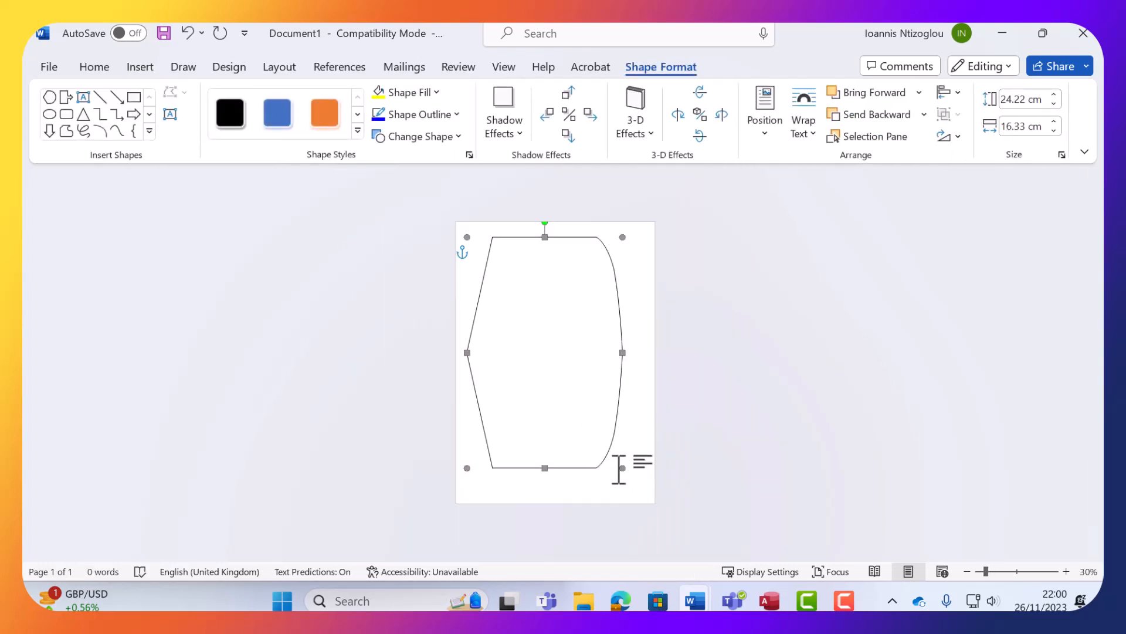
# Enlarge the Display shape to about 24.8 cm high and 17.2 cm wide
pyautogui.moveTo(623, 468); pyautogui.dragTo(630, 472)
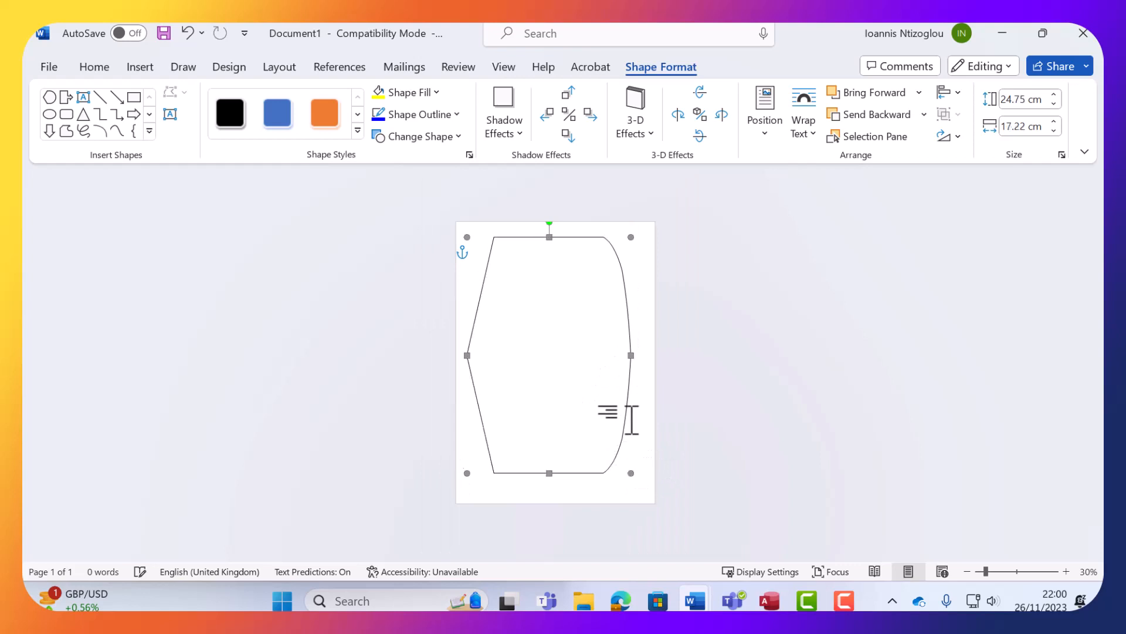
pyautogui.click(642, 376)
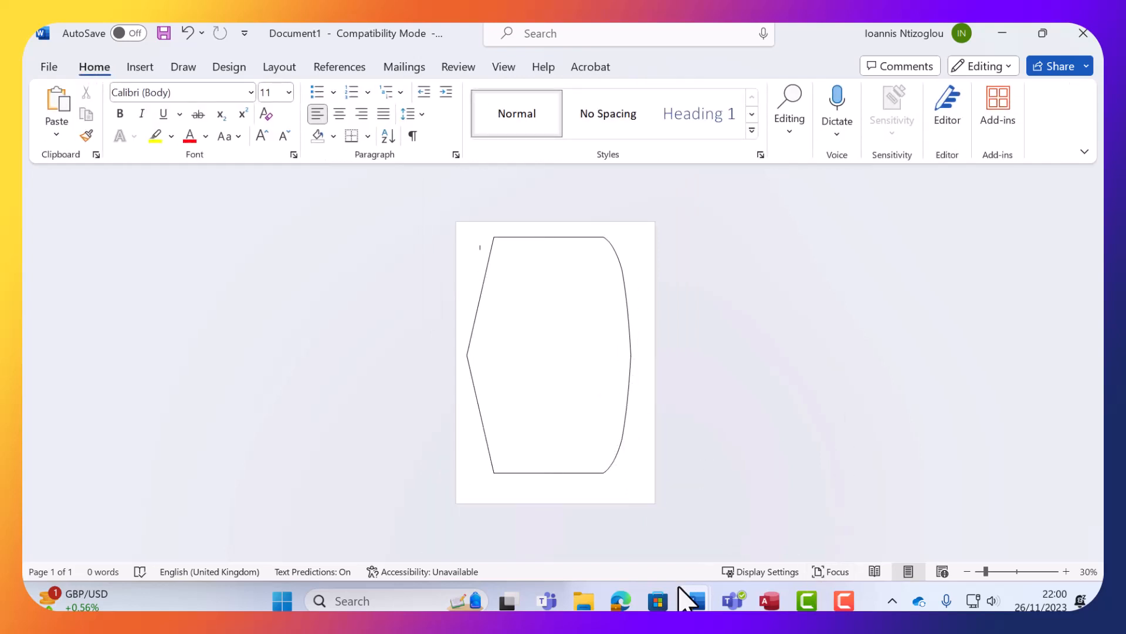
# Switch to the data dictionaries document, look through its tables from the assessor to the student details, and return to the drawing document
pyautogui.moveTo(693, 606)
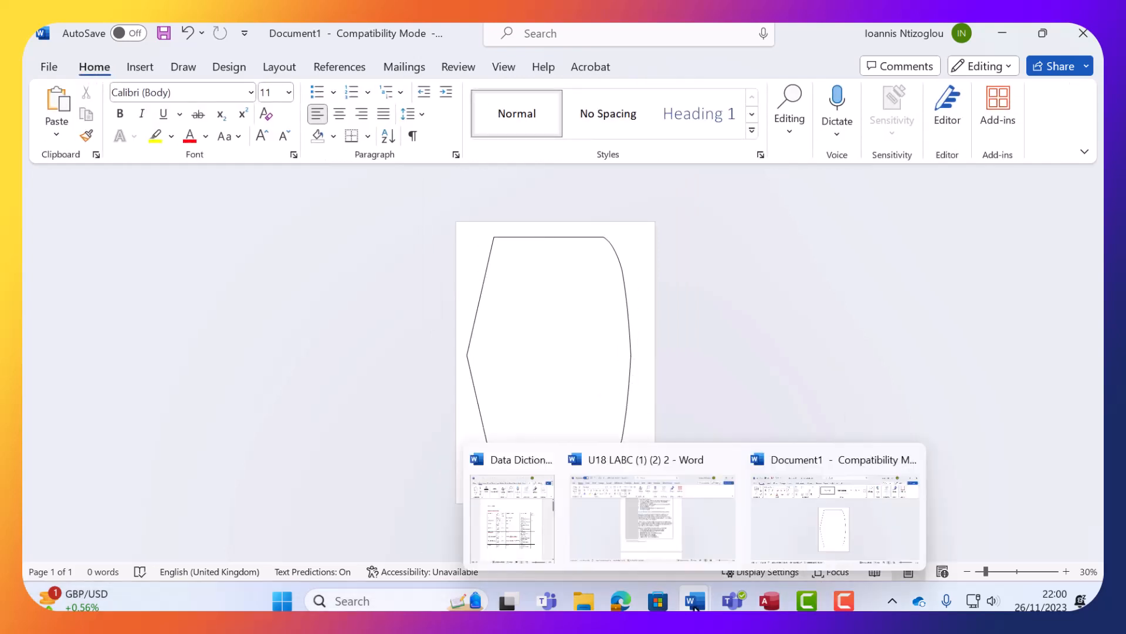
pyautogui.click(491, 545)
pyautogui.scroll(1, 231, 322)
pyautogui.scroll(-2, 235, 317)
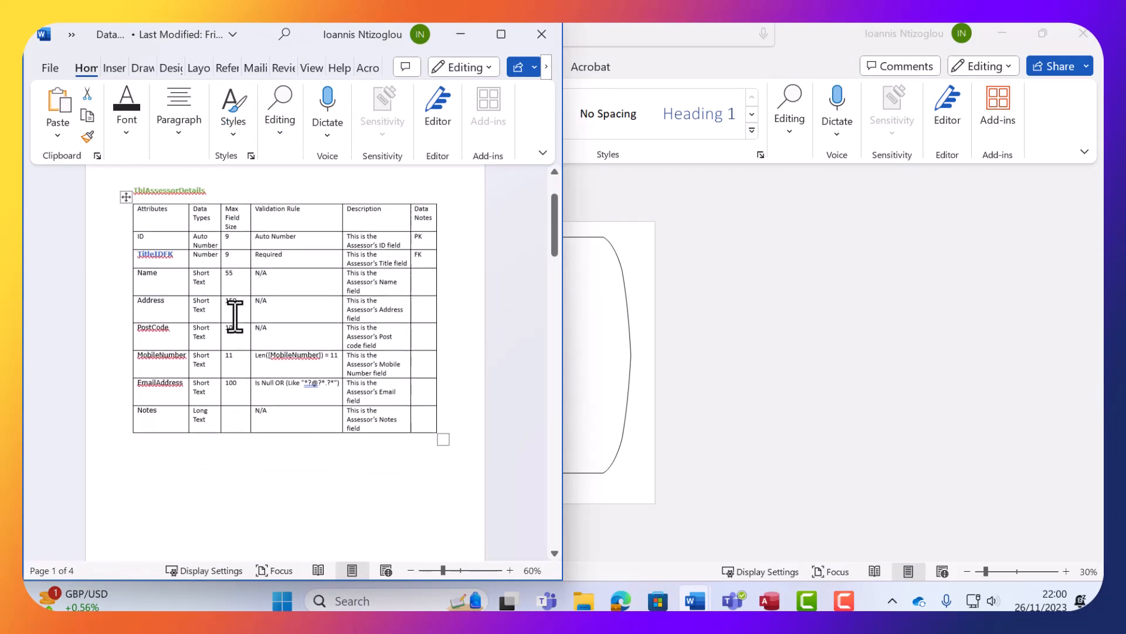
pyautogui.scroll(-10, 235, 316)
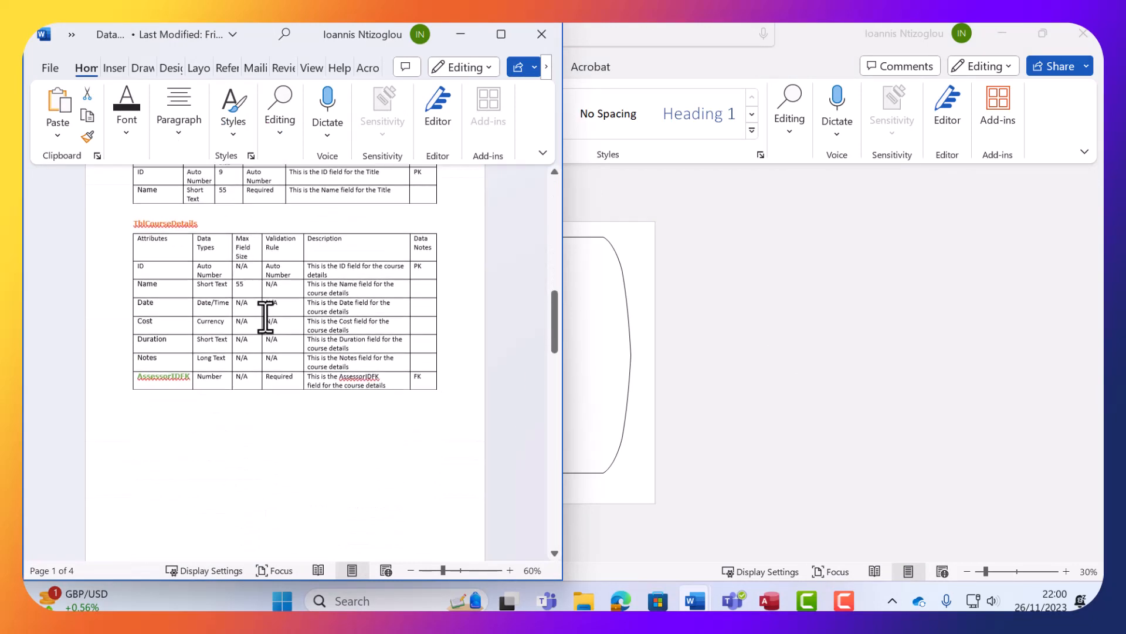
pyautogui.scroll(-15, 265, 317)
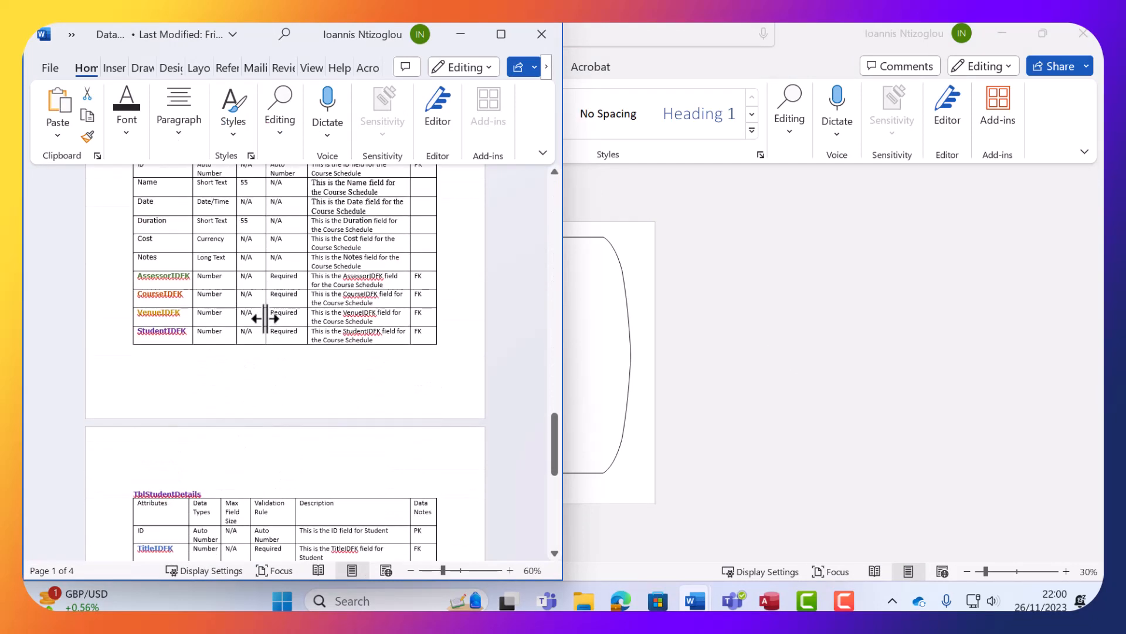
pyautogui.scroll(-8, 266, 316)
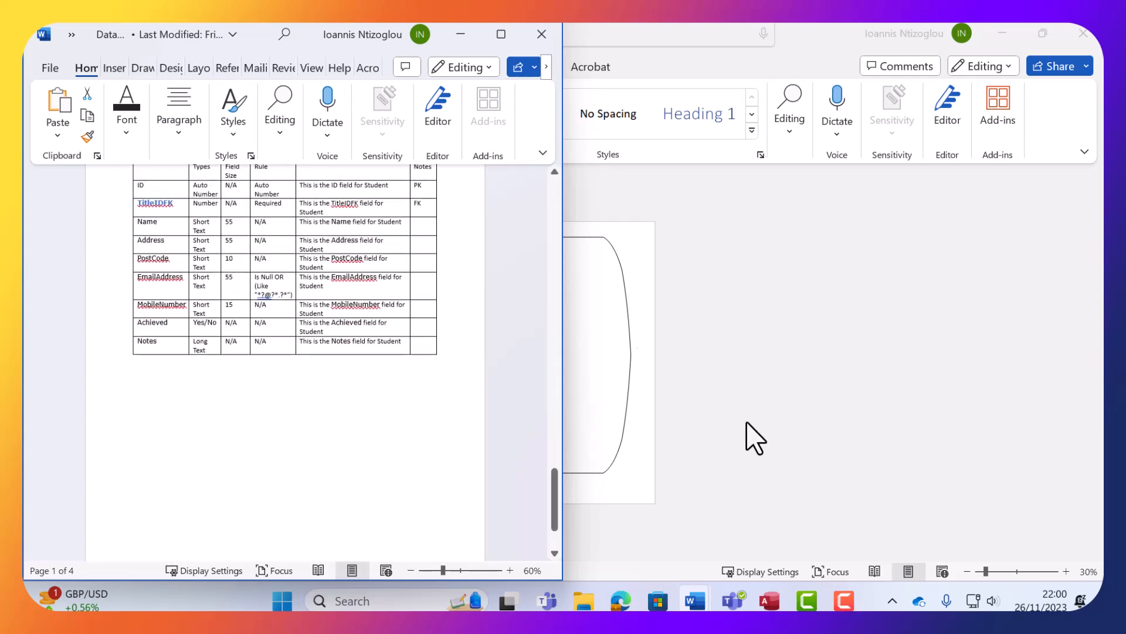
pyautogui.click(755, 438)
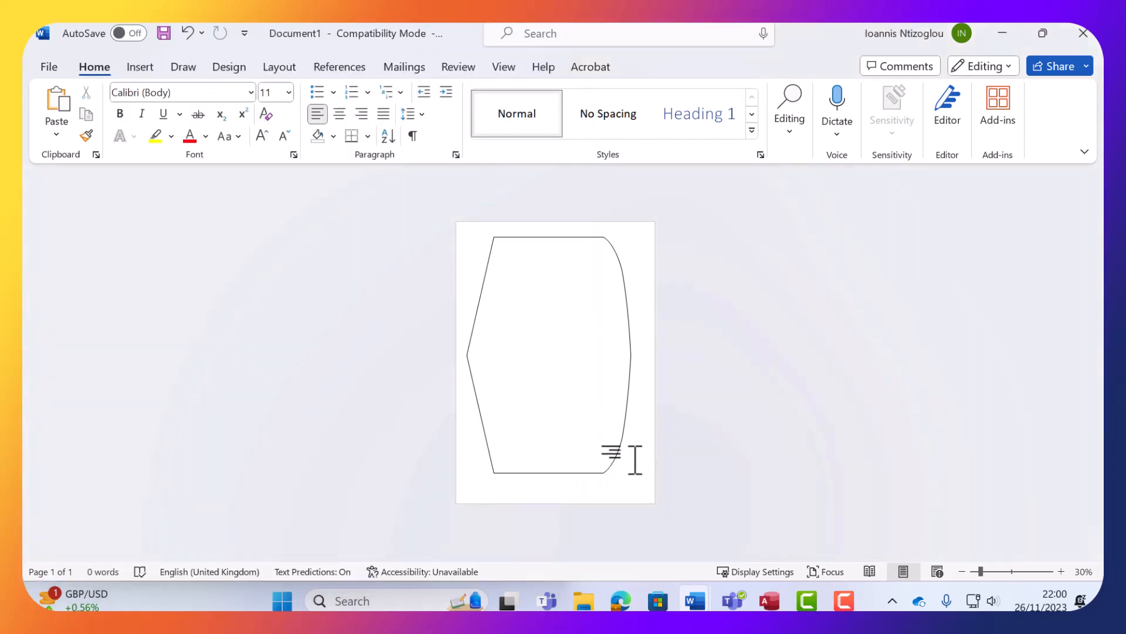
# Insert page breaks before the Display shape to extend the document to six pages, and check the new blank pages
pyautogui.hotkey('ctrl', 'Return')
pyautogui.hotkey('ctrl', 'Return')
pyautogui.hotkey('ctrl', 'Return')
pyautogui.hotkey('ctrl', 'Return')
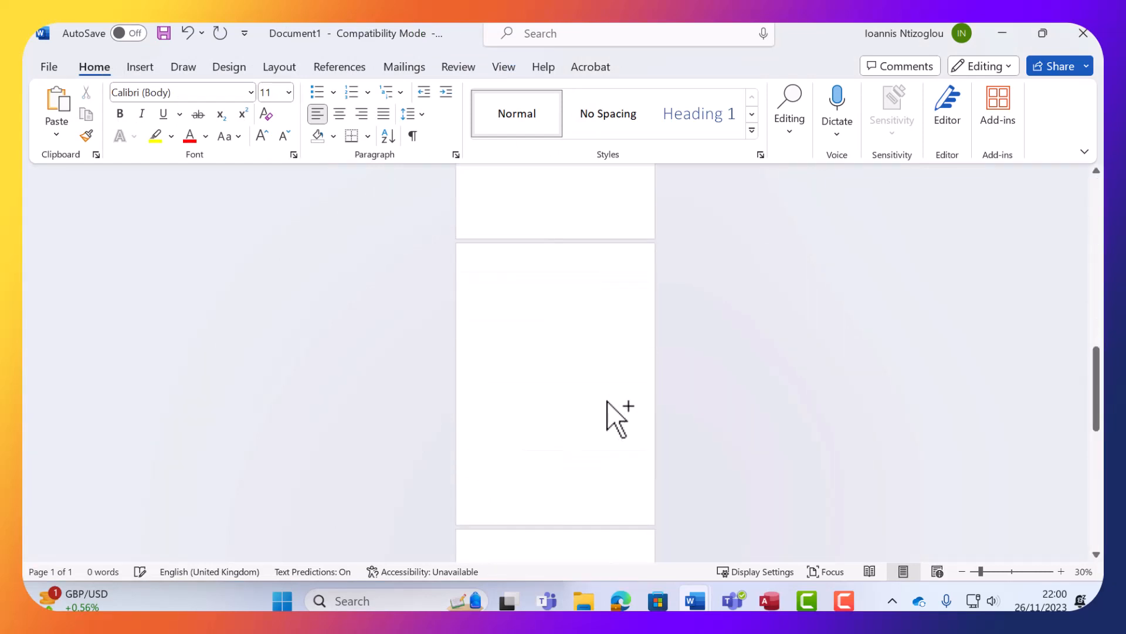
pyautogui.scroll(7, 613, 381)
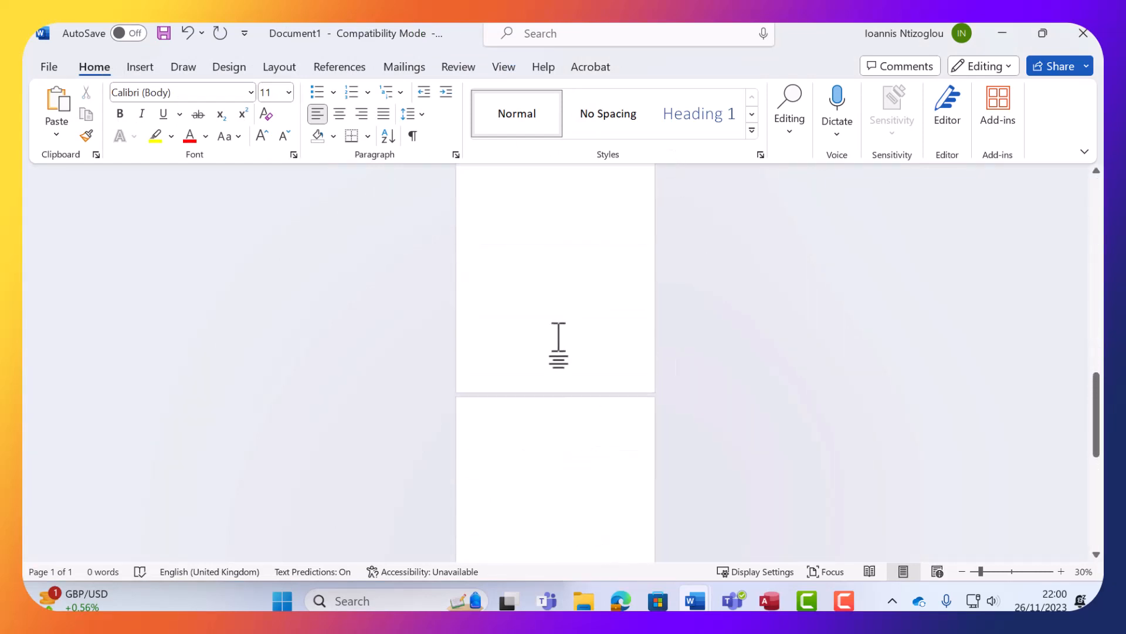
pyautogui.scroll(8, 588, 301)
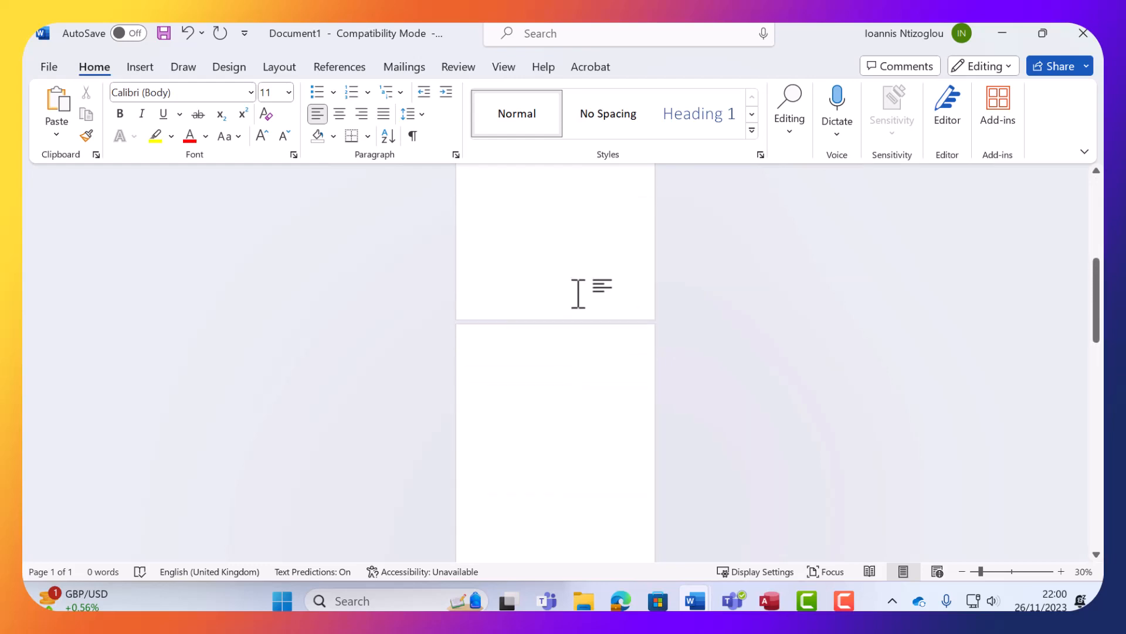
pyautogui.scroll(4, 574, 288)
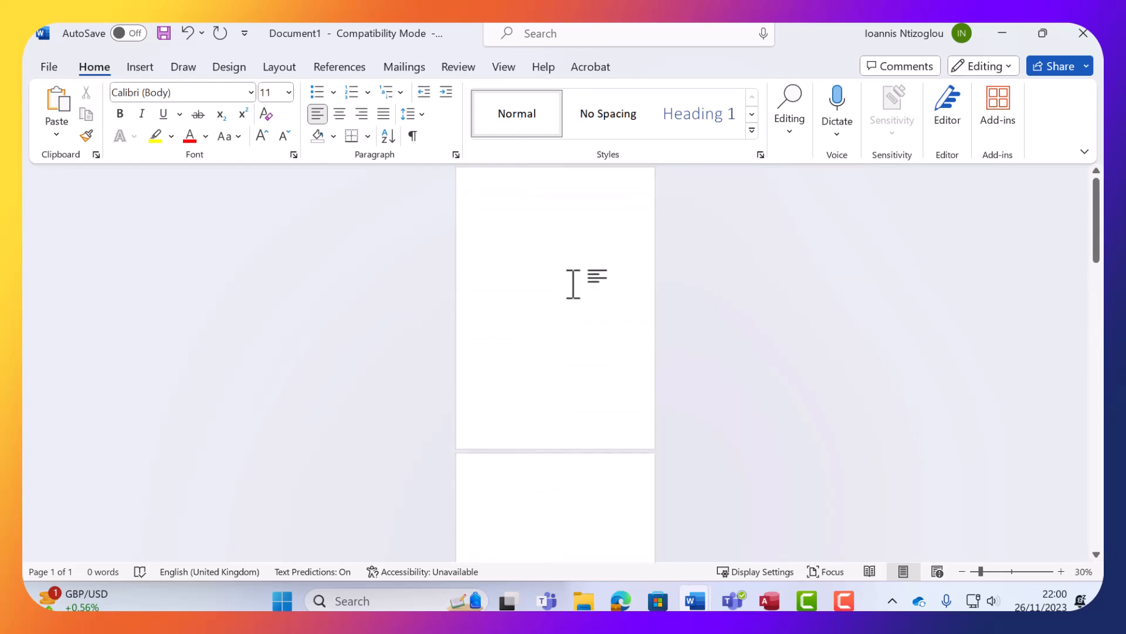
pyautogui.scroll(-10, 609, 336)
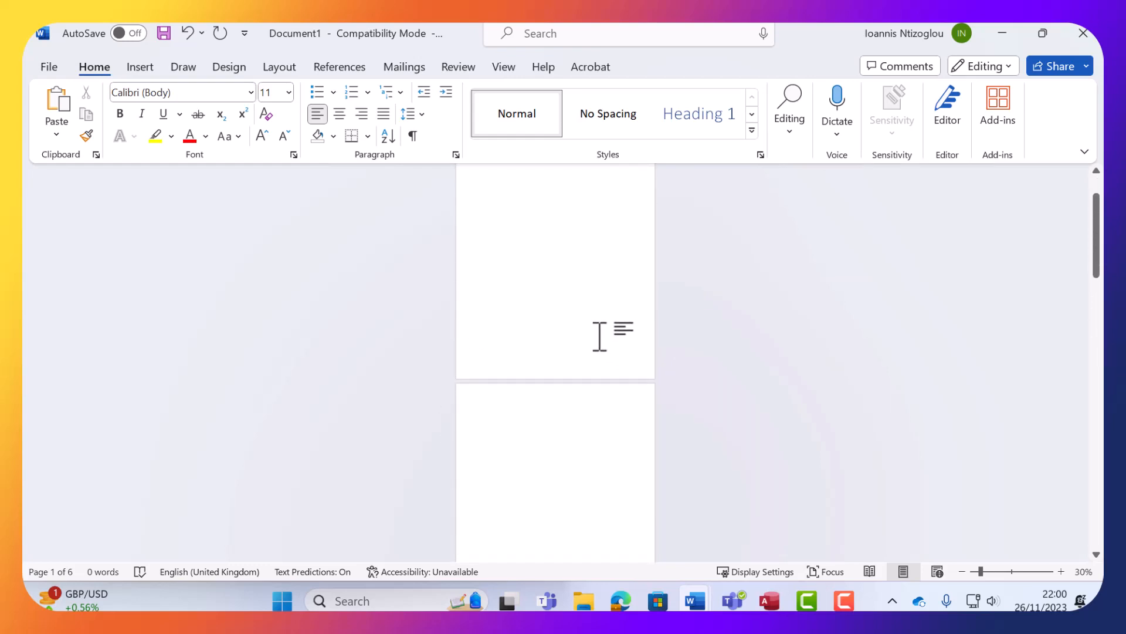
pyautogui.scroll(-10, 590, 361)
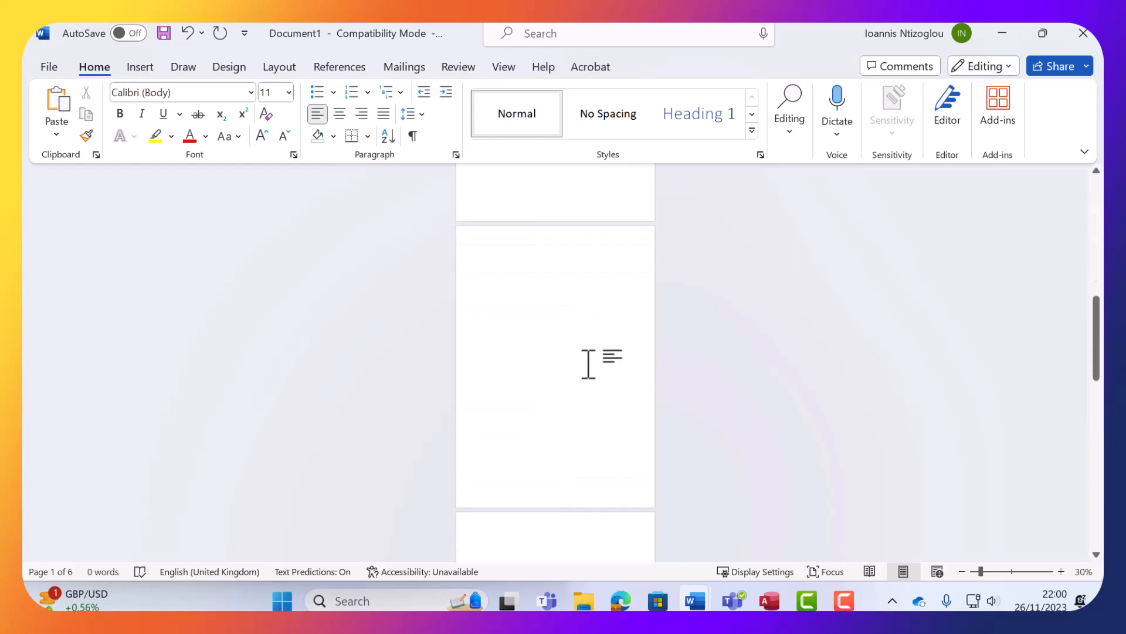
pyautogui.scroll(-8, 598, 371)
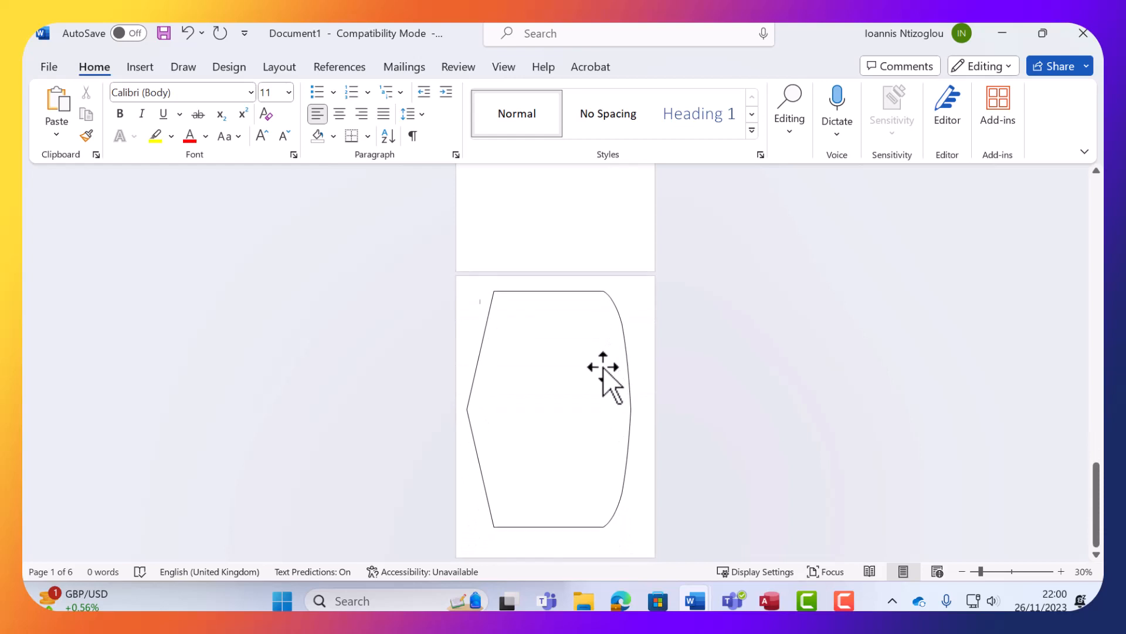
# Apply the light-blue double-outline style to the Display shape and widen it to about 18.2 cm
pyautogui.click(503, 378)
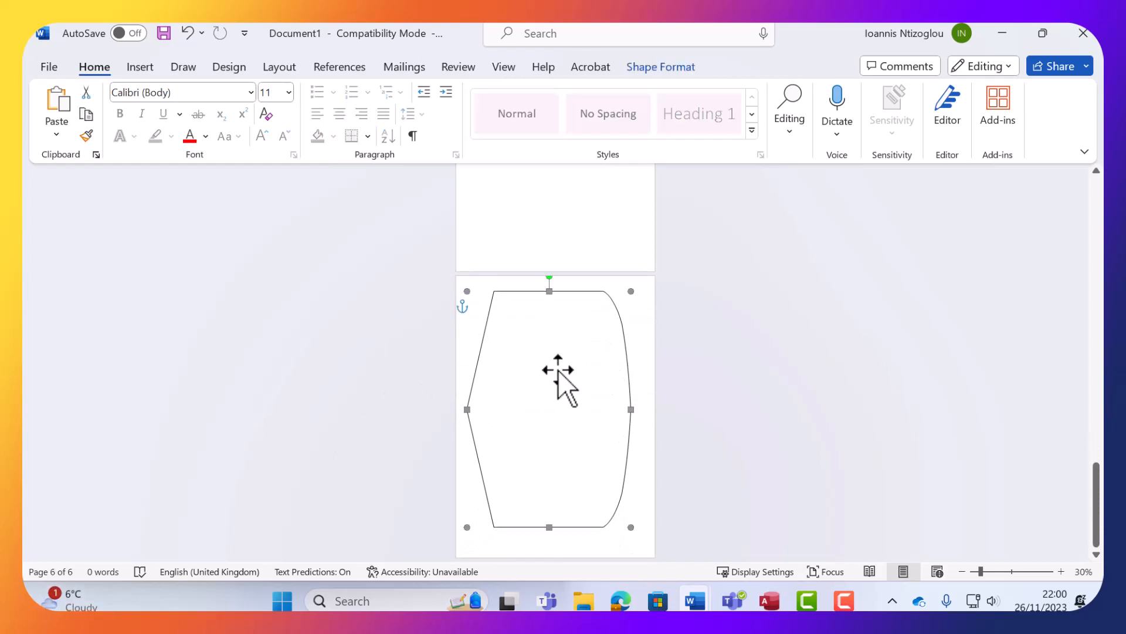
pyautogui.scroll(8, 554, 371)
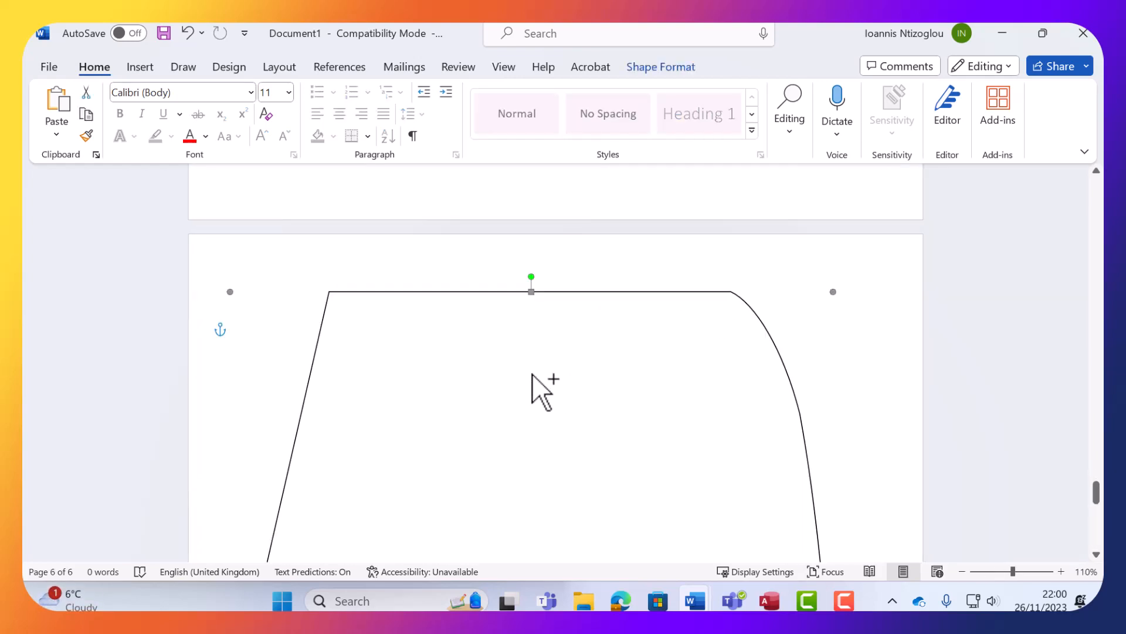
pyautogui.scroll(3, 492, 327)
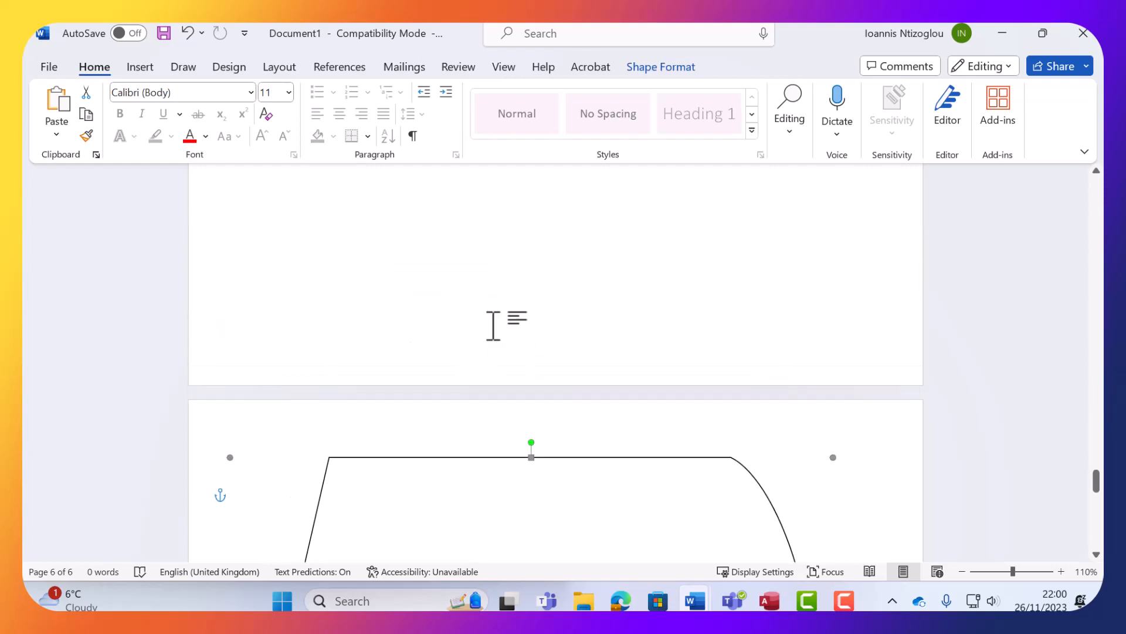
pyautogui.scroll(-5, 495, 345)
pyautogui.scroll(-7, 498, 348)
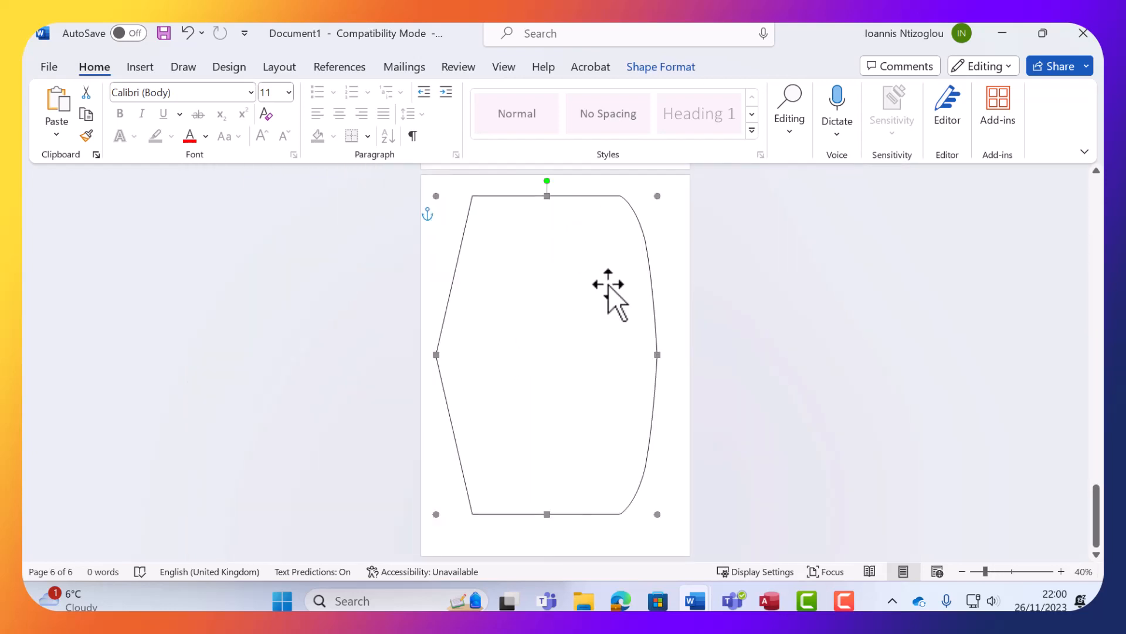
pyautogui.doubleClick(531, 288)
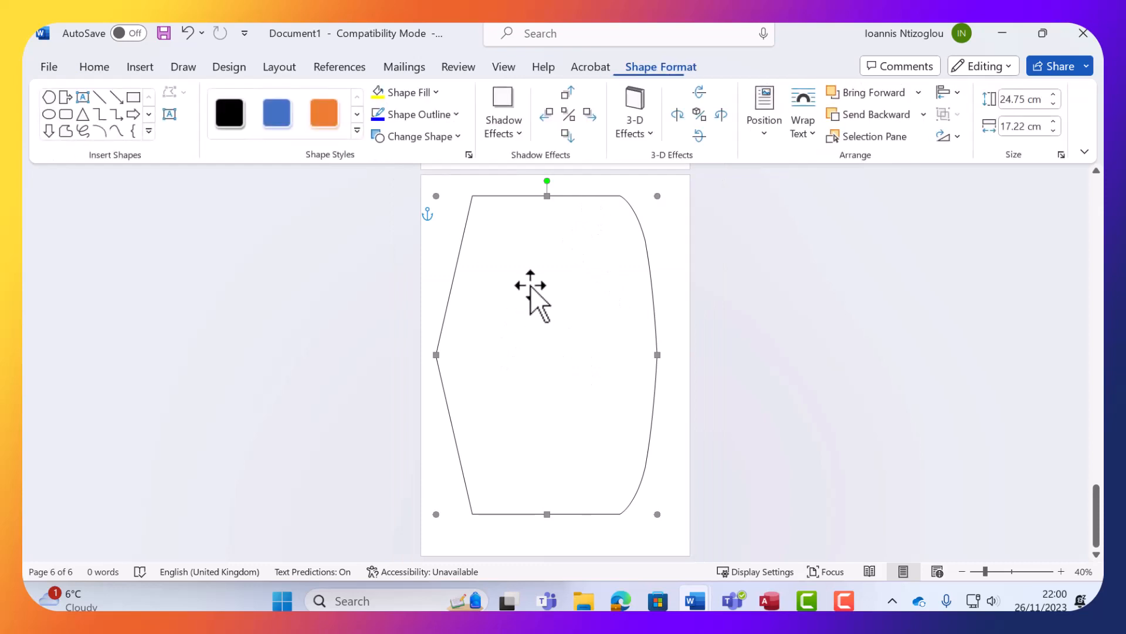
pyautogui.click(358, 130)
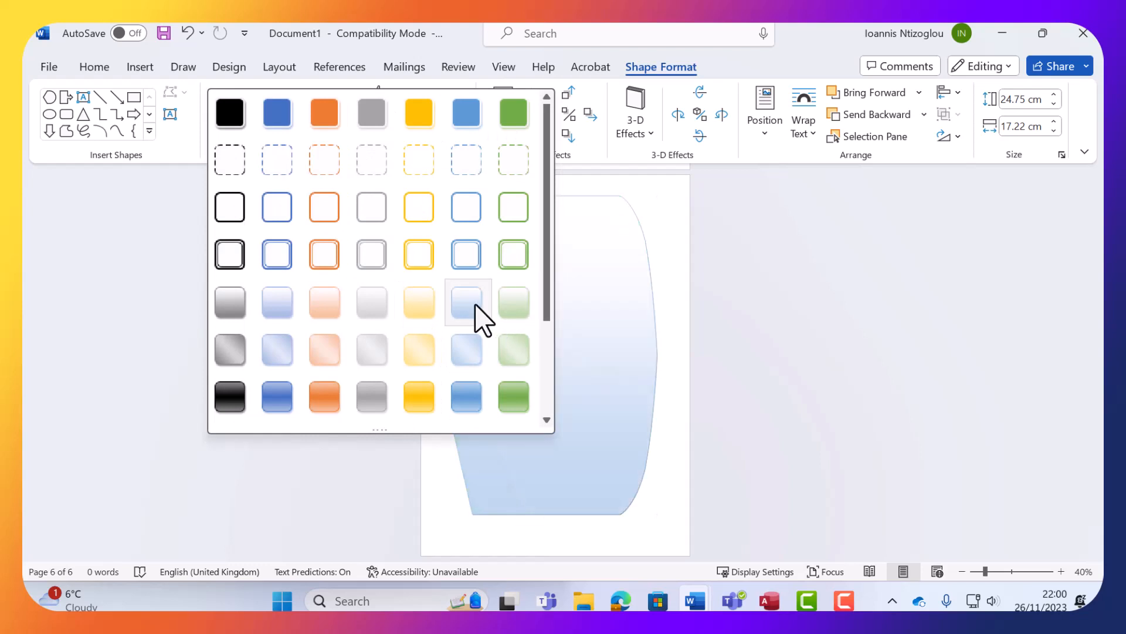
pyautogui.click(476, 254)
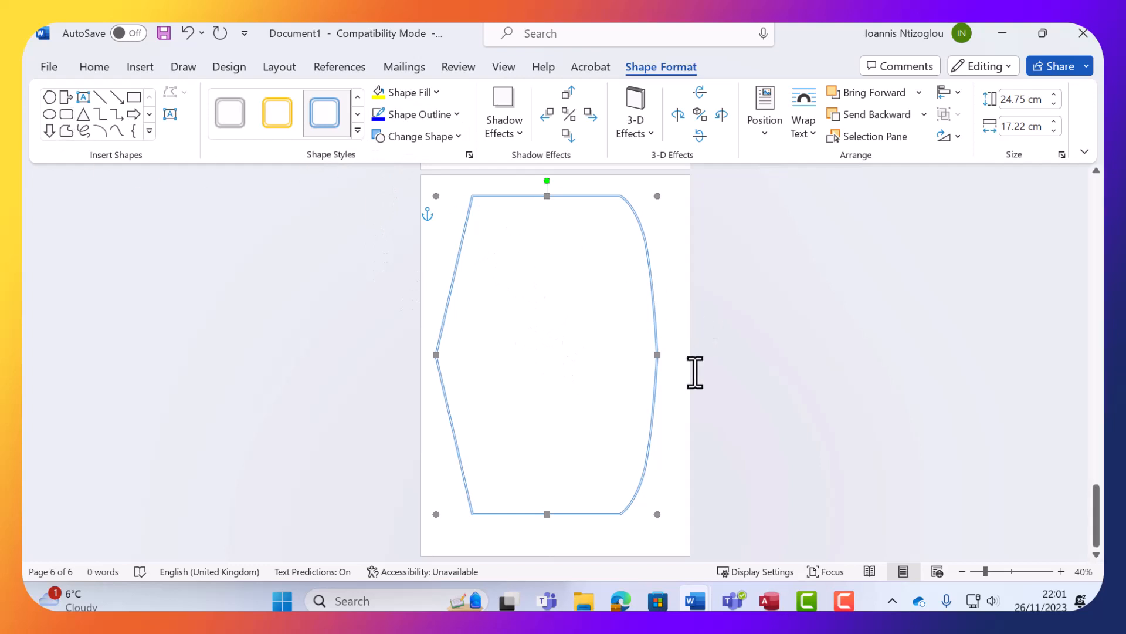
pyautogui.moveTo(662, 355); pyautogui.dragTo(669, 355)
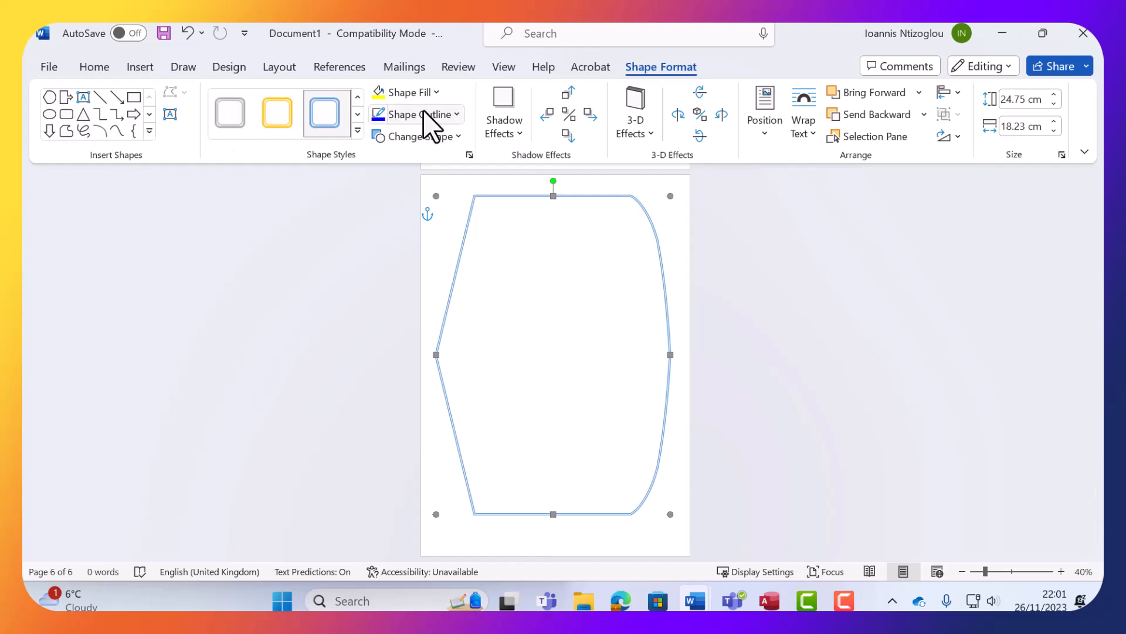
# Draw a flowchart Delay shape about 3.4 cm high and 12.5 cm wide inside the upper part of the Display shape
pyautogui.click(136, 69)
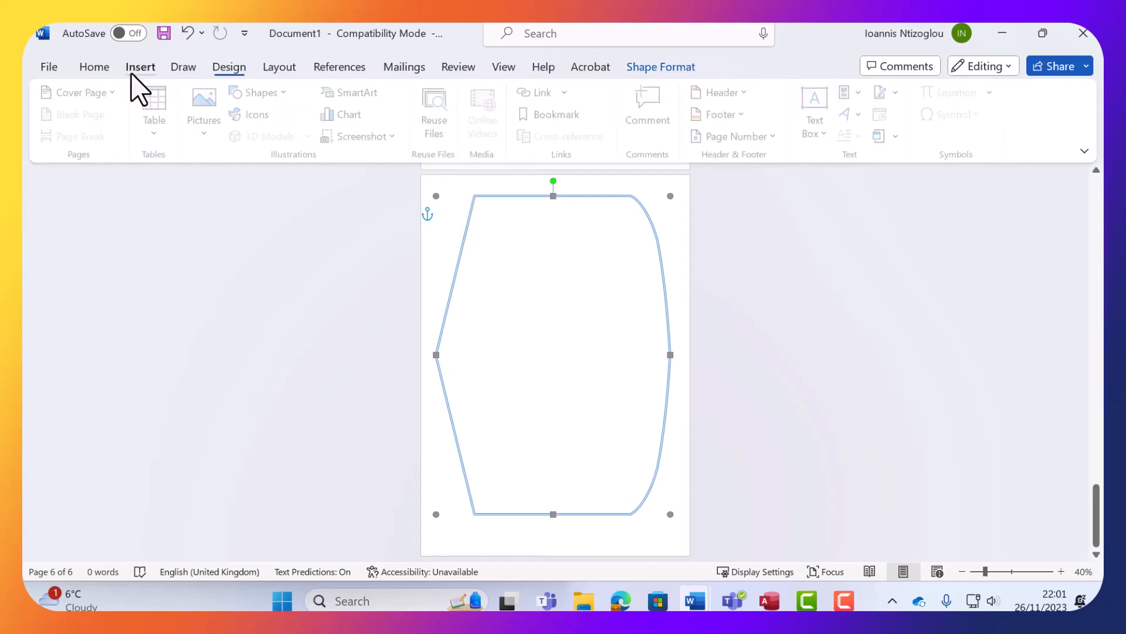
pyautogui.click(271, 94)
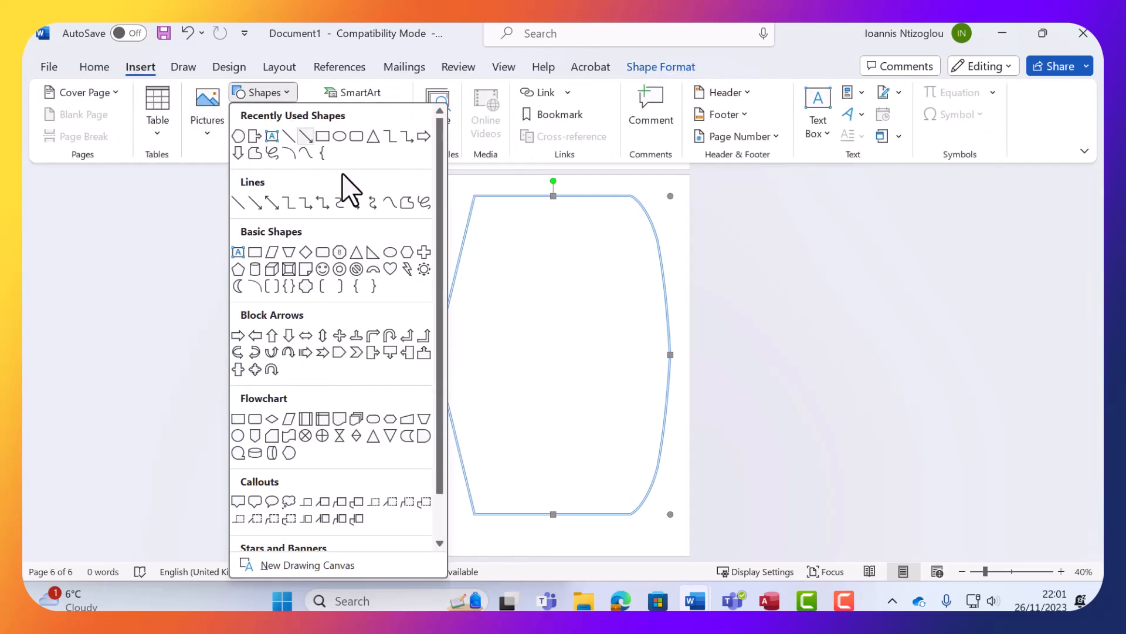
pyautogui.click(421, 436)
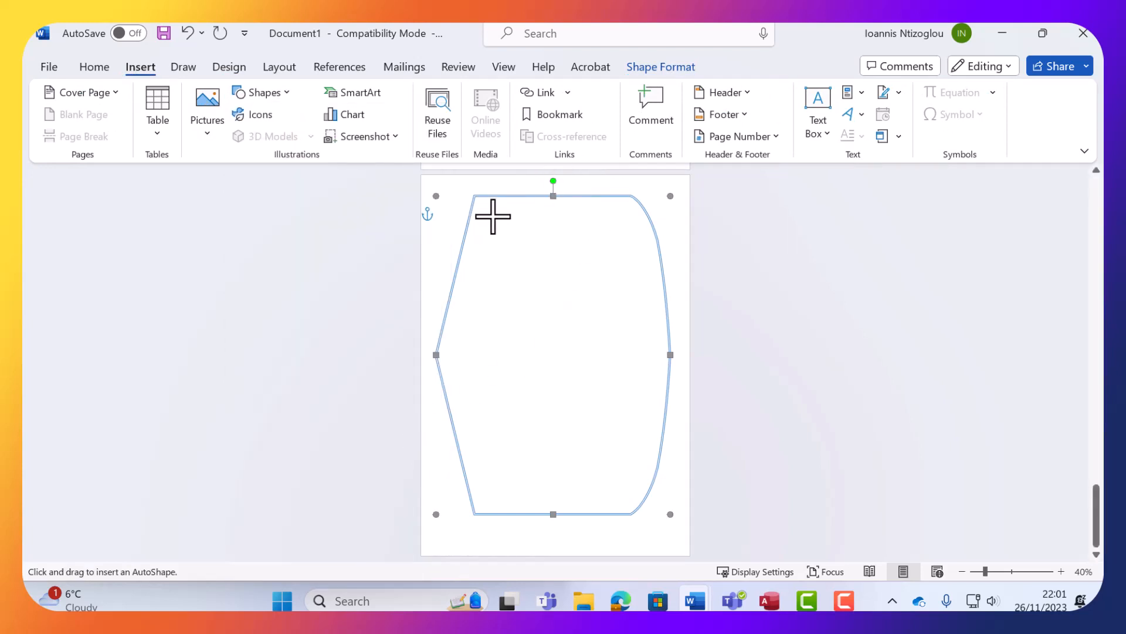
pyautogui.moveTo(485, 214); pyautogui.dragTo(645, 259)
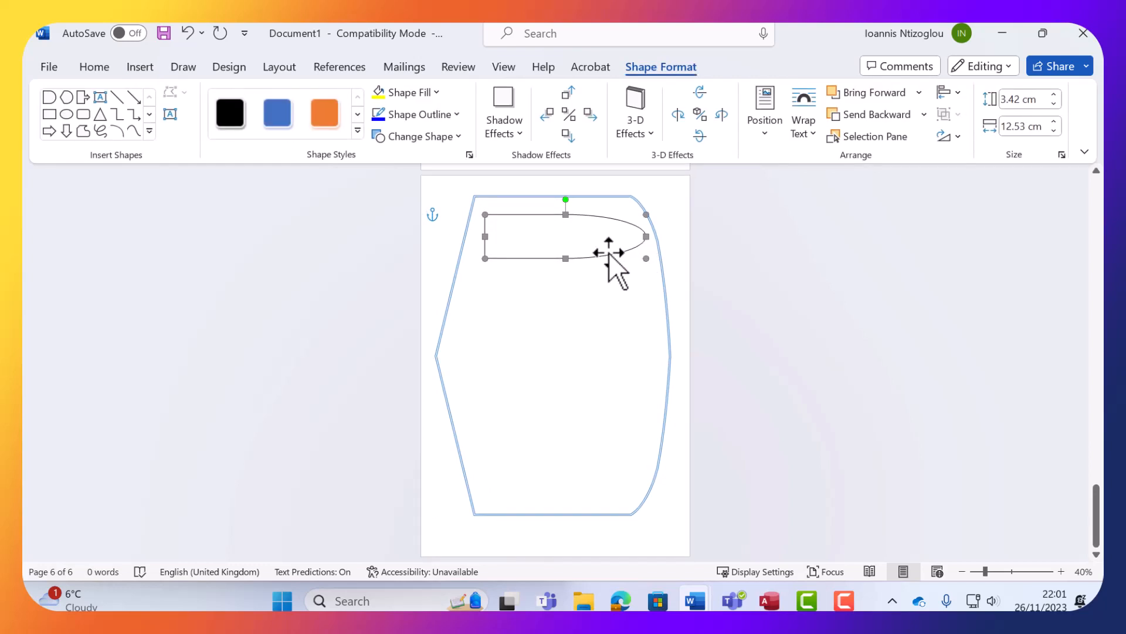
# Apply the light-blue gradient style to the Delay shape and move it slightly up, closer to the Display shape's upper edge
pyautogui.click(357, 131)
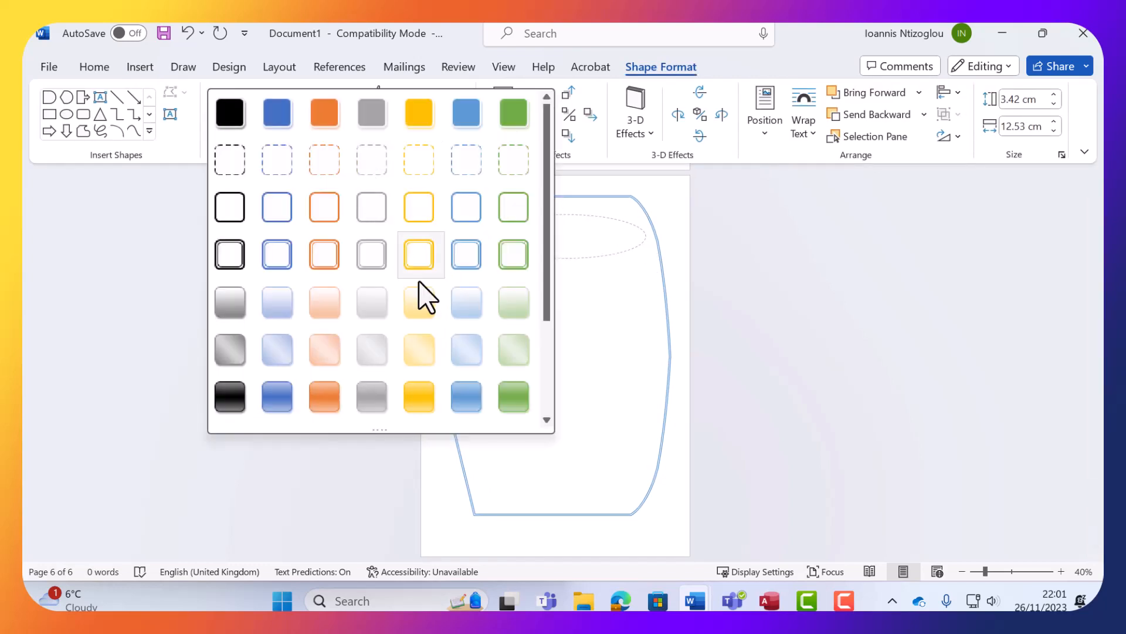
pyautogui.click(477, 305)
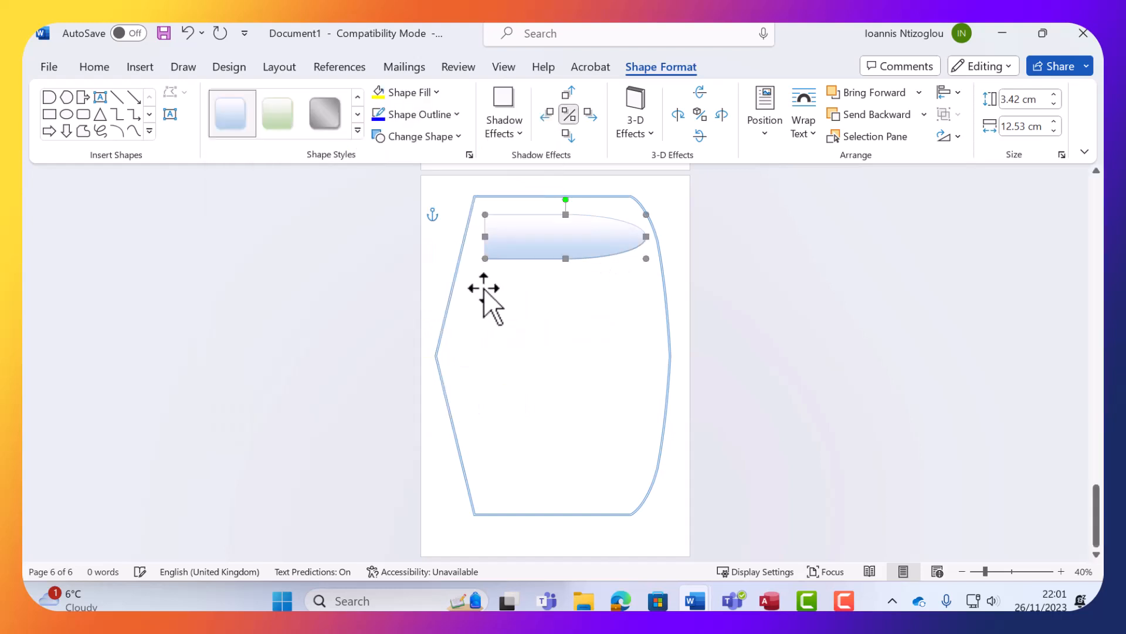
pyautogui.moveTo(552, 241); pyautogui.dragTo(552, 223)
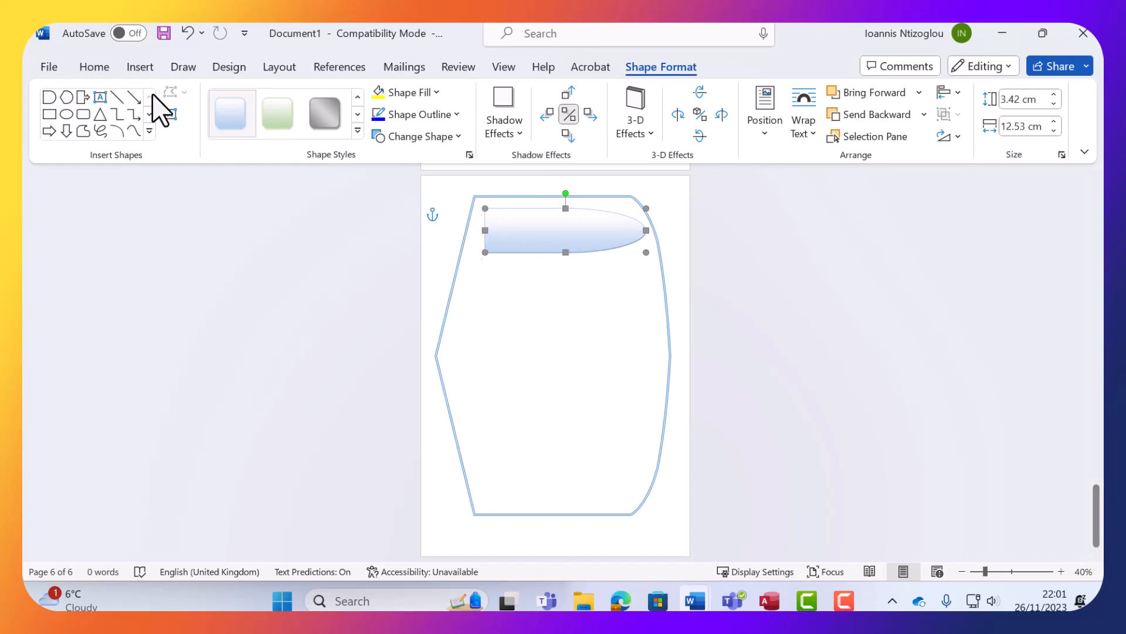
# Draw a rectangle about 1.3 cm high and 4.5 cm wide below the Delay shape and give it the light-blue gradient style
pyautogui.click(49, 115)
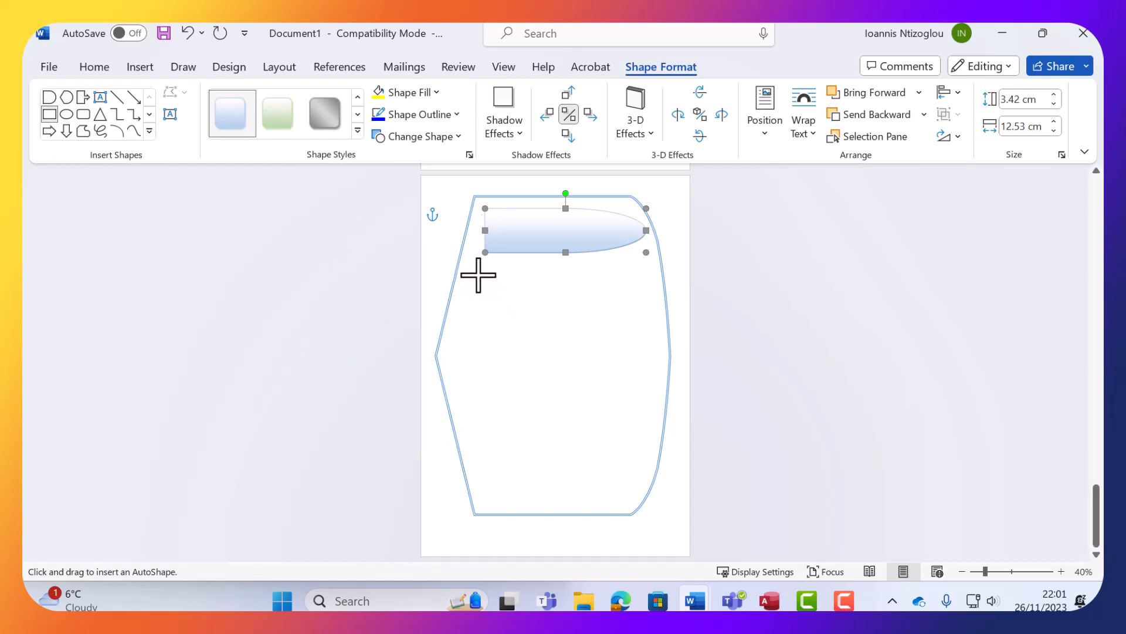
pyautogui.moveTo(468, 273); pyautogui.dragTo(504, 289)
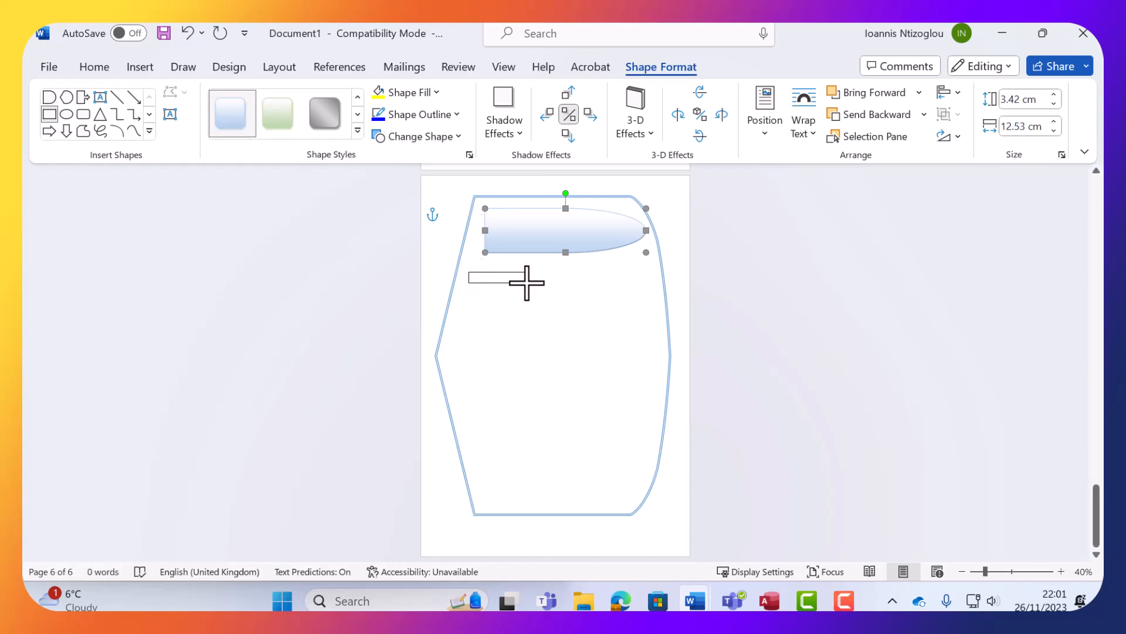
pyautogui.moveTo(526, 288); pyautogui.dragTo(527, 289)
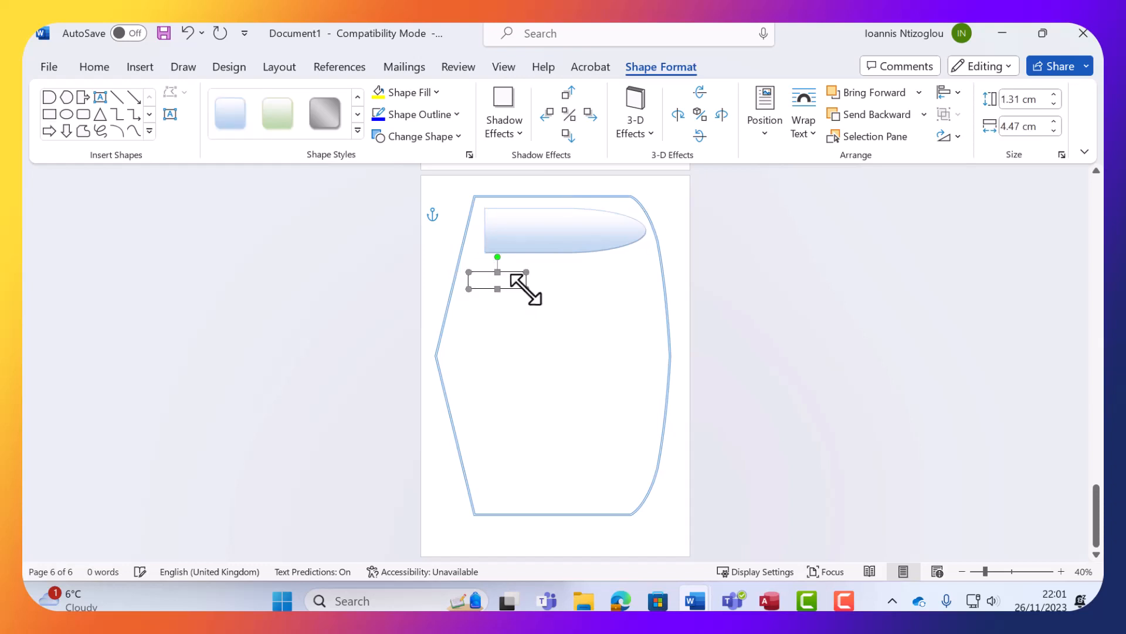
pyautogui.click(235, 120)
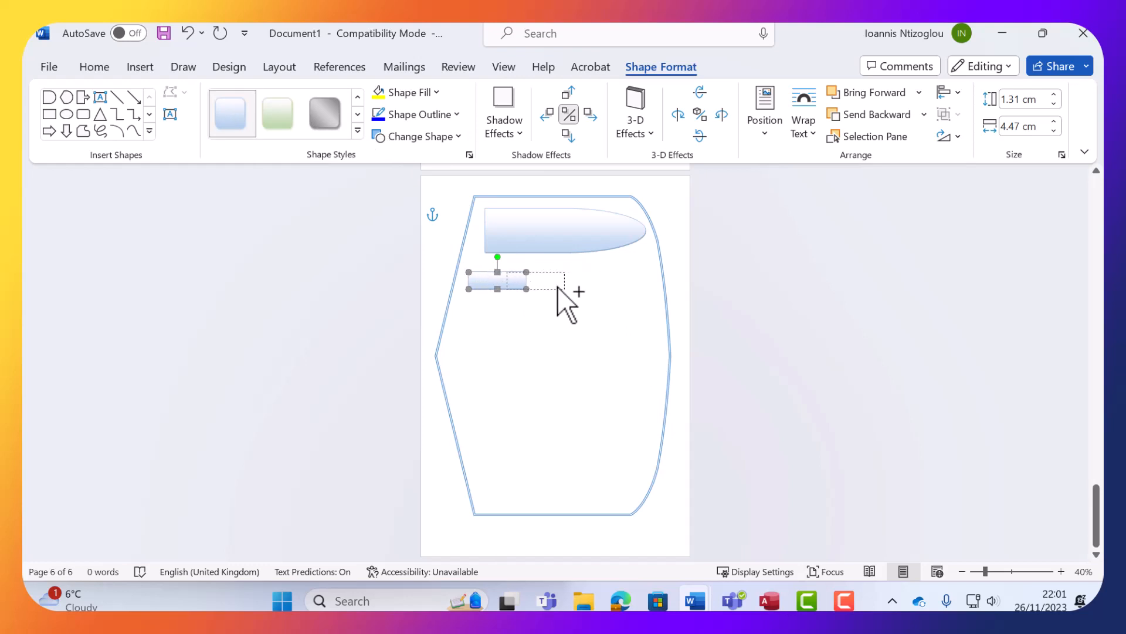
# Place a copy of the small gradient rectangle directly against its right edge, in the same row
pyautogui.moveTo(557, 287)
pyautogui.mouseDown()
pyautogui.moveTo(579, 287)
pyautogui.moveTo(561, 301)
pyautogui.moveTo(566, 292)
pyautogui.moveTo(550, 288)
pyautogui.moveTo(579, 288)
pyautogui.mouseUp()
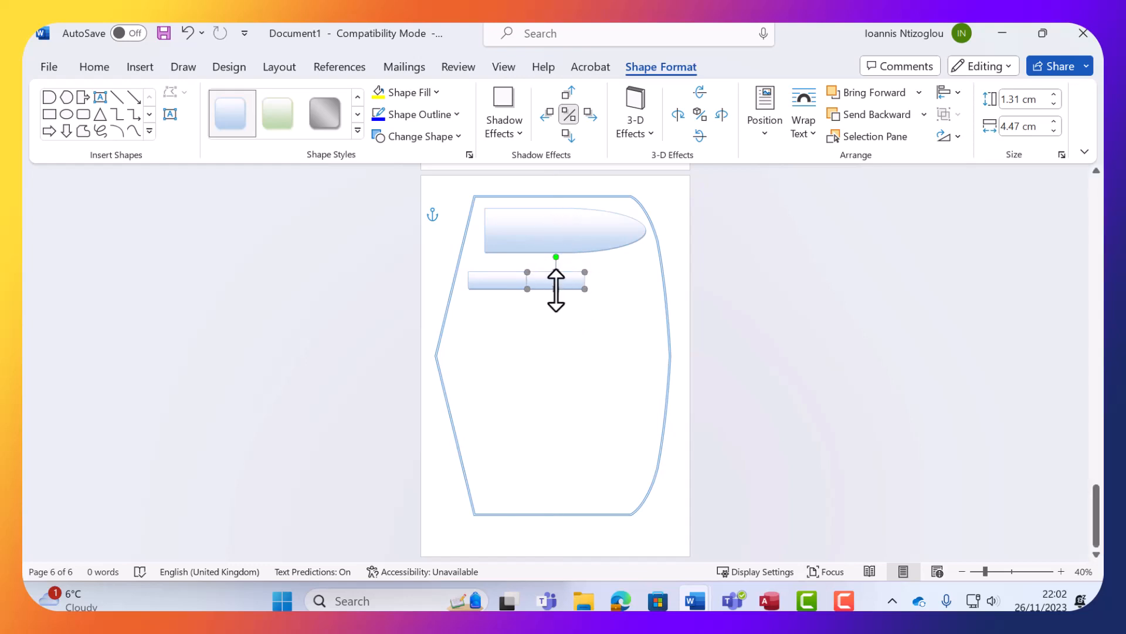
# Apply the light-grey gradient style to the second small rectangle in the row below the Delay shape
pyautogui.click(320, 117)
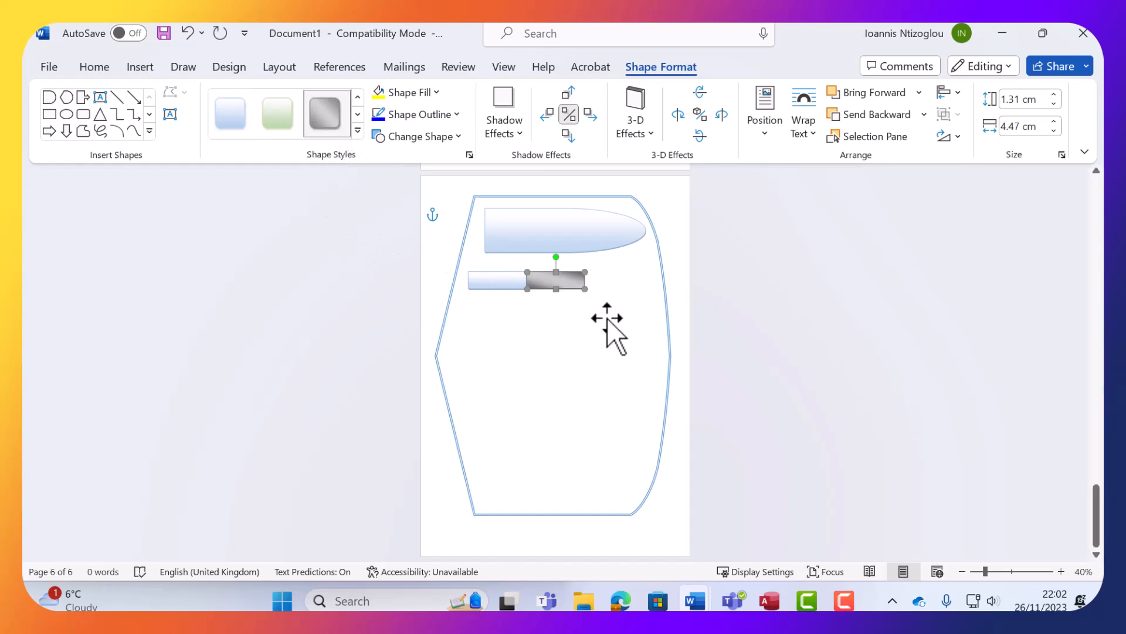
pyautogui.click(358, 130)
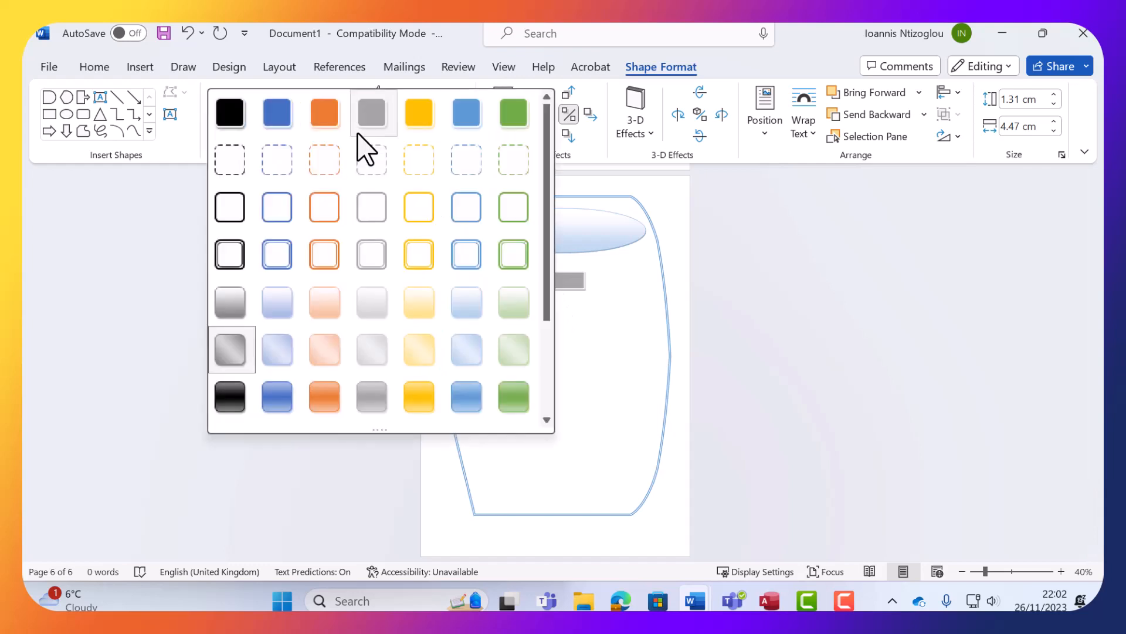
pyautogui.click(378, 310)
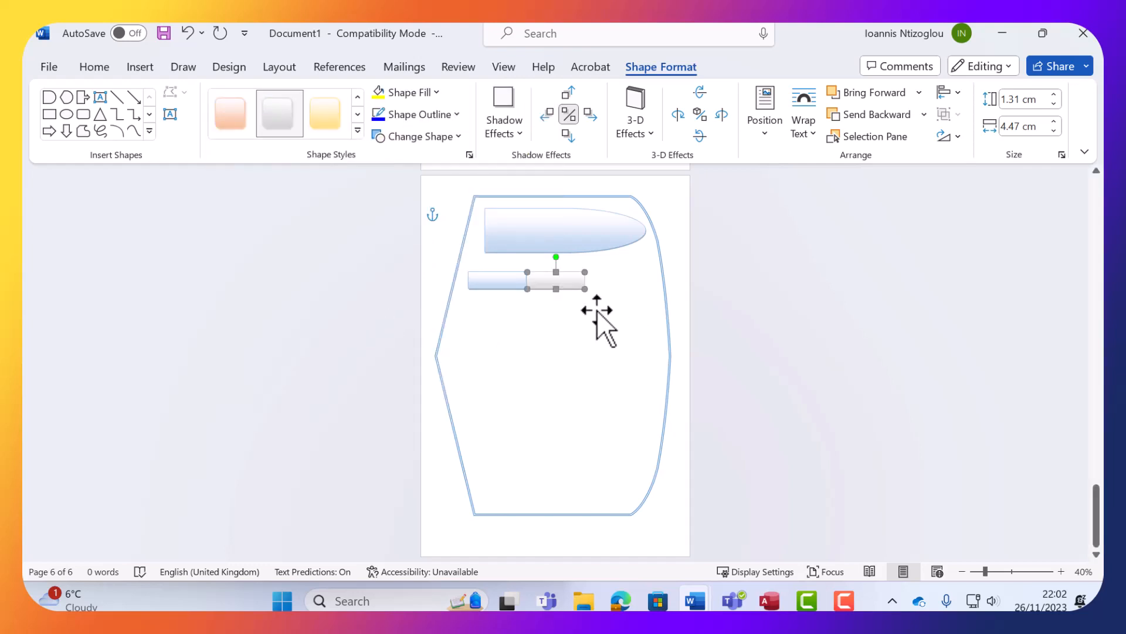
# Shift the adjoining blue and grey rectangles together slightly left, closer to the Display shape's slanted left edge
pyautogui.keyDown('shift'); pyautogui.click(491, 281); pyautogui.keyUp('shift')
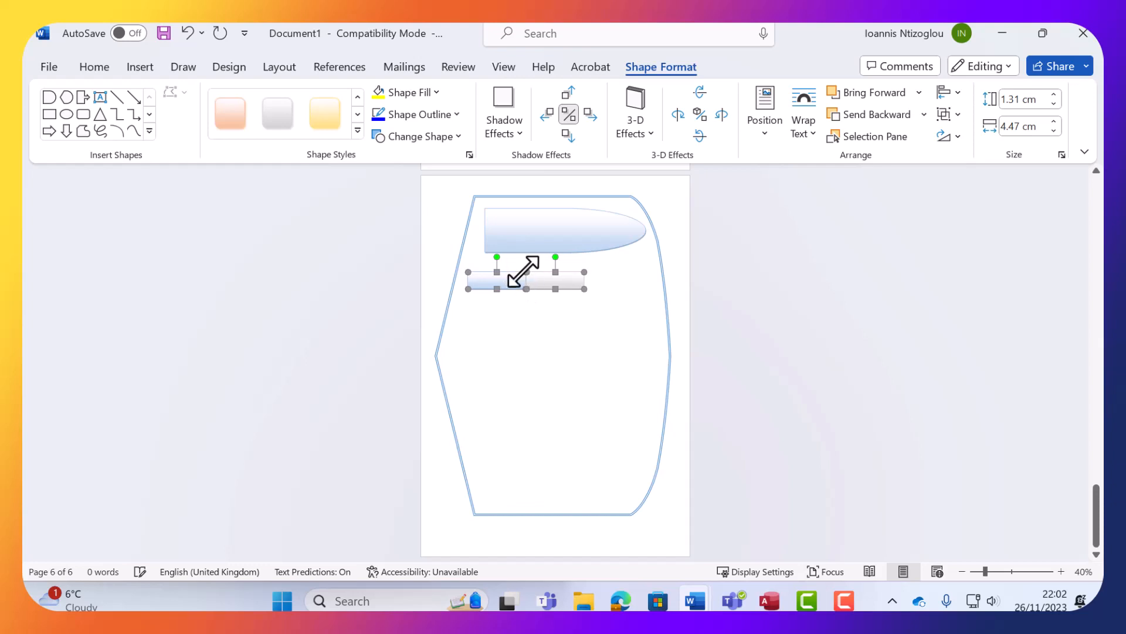
pyautogui.press('Left')
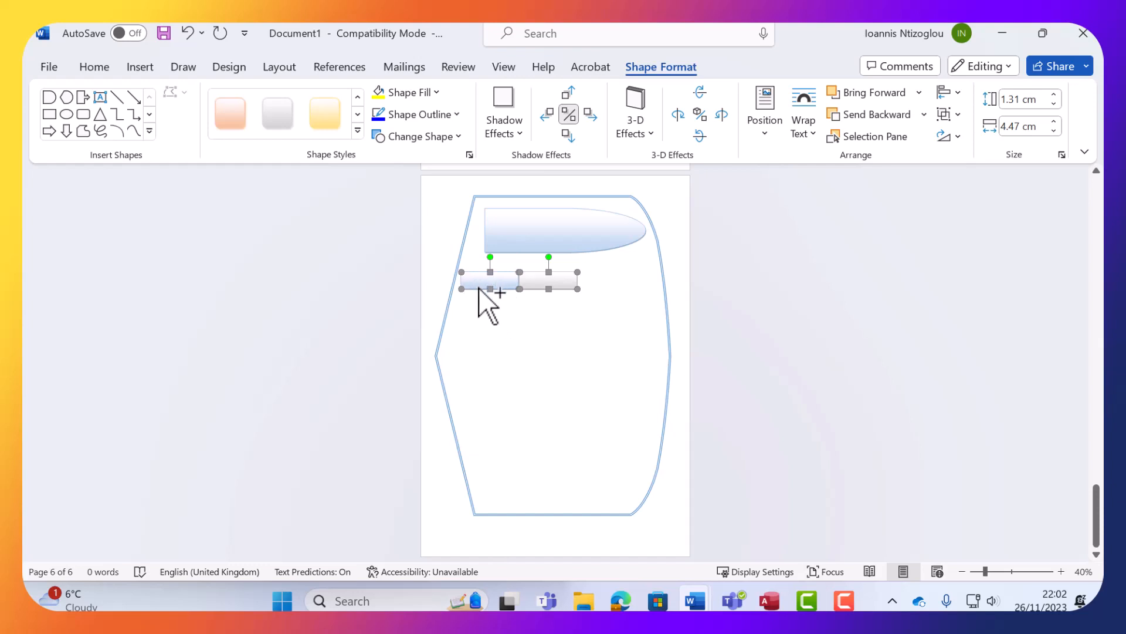
pyautogui.moveTo(480, 288); pyautogui.dragTo(600, 298)
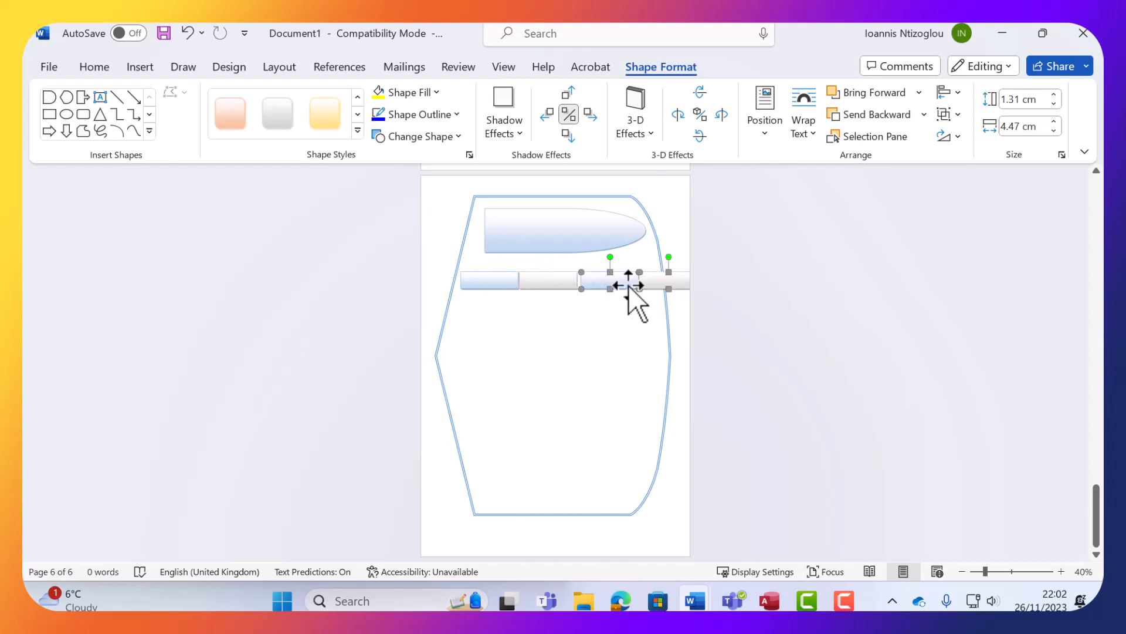
pyautogui.hotkey('ctrl', 'z')
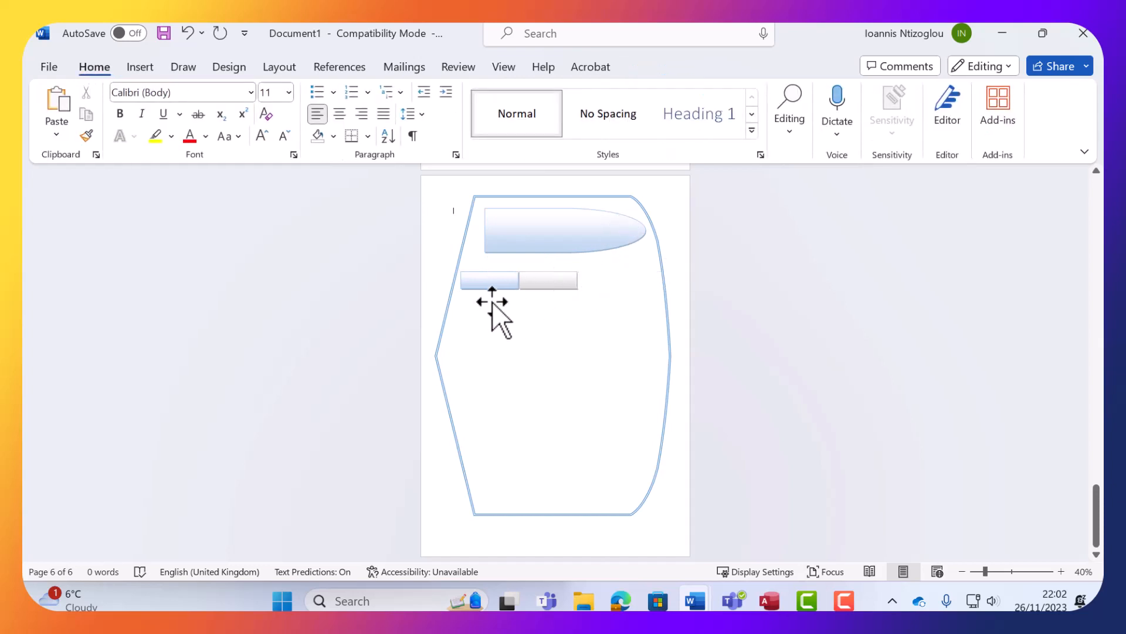
pyautogui.click(502, 284)
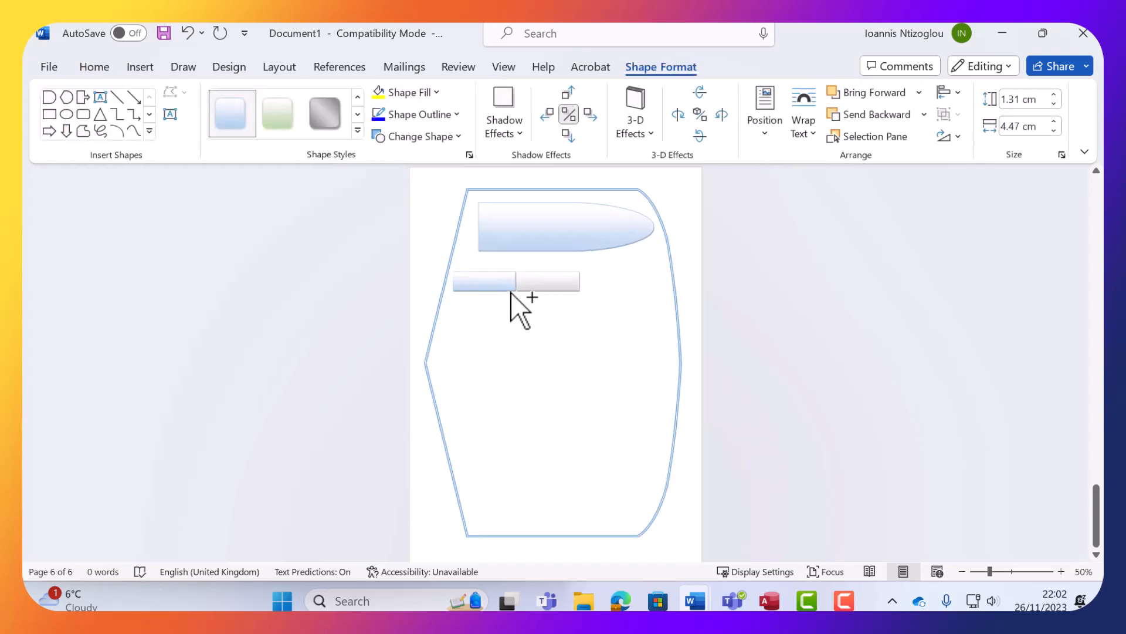
pyautogui.scroll(6, 523, 302)
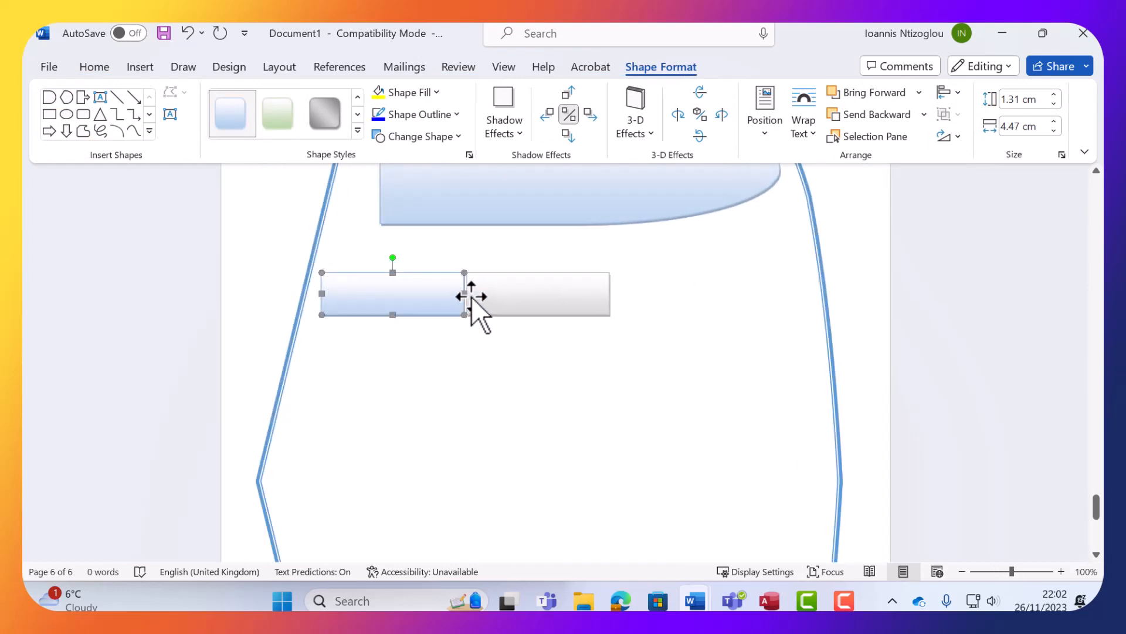
pyautogui.moveTo(460, 294); pyautogui.dragTo(423, 294)
pyautogui.click(502, 297)
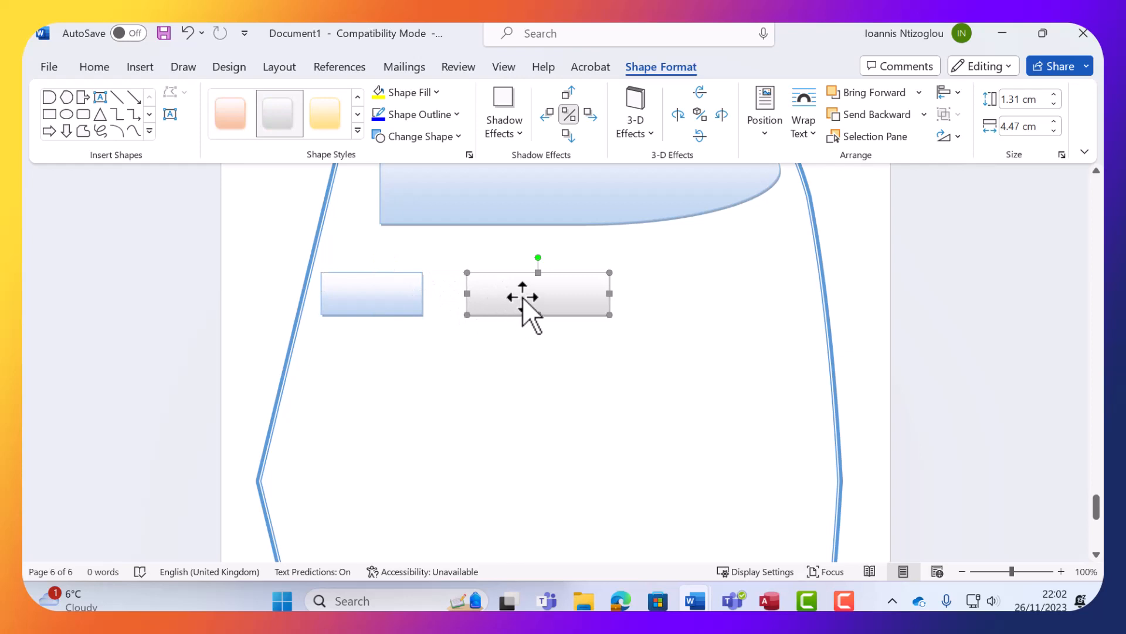
pyautogui.moveTo(523, 297); pyautogui.dragTo(447, 265)
pyautogui.press('Left')
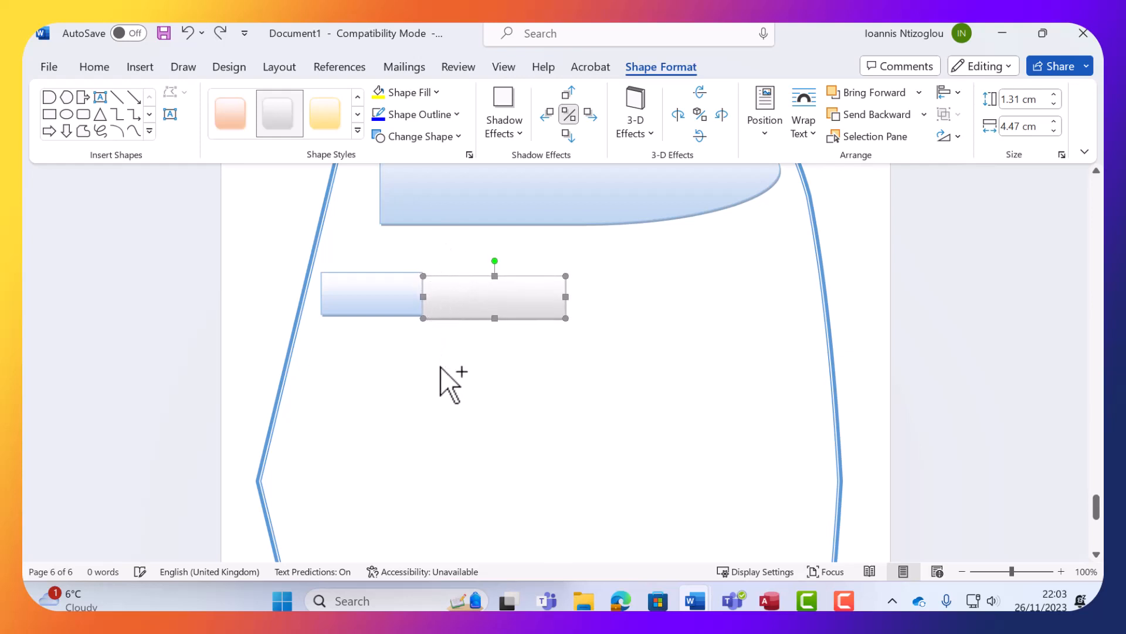
pyautogui.hotkey('ctrl', 'z')
pyautogui.hotkey('ctrl', 'Up')
pyautogui.hotkey('ctrl', 'Up')
pyautogui.hotkey('ctrl', 'Up')
pyautogui.hotkey('ctrl', 'Up')
pyautogui.hotkey('ctrl', 'Up')
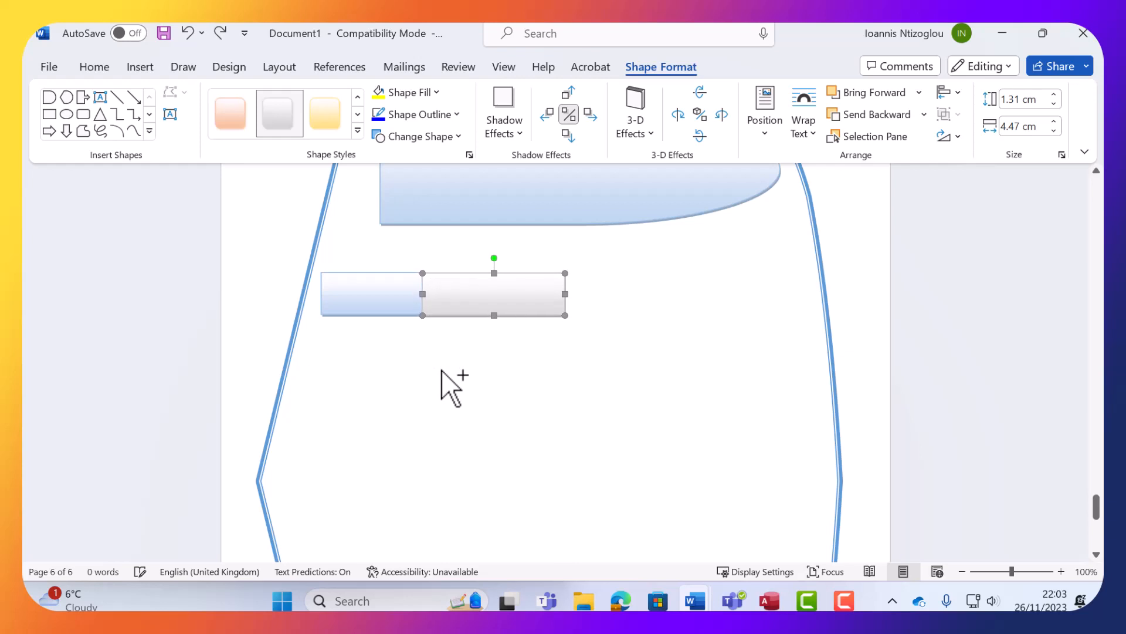
pyautogui.hotkey('ctrl', 'Right')
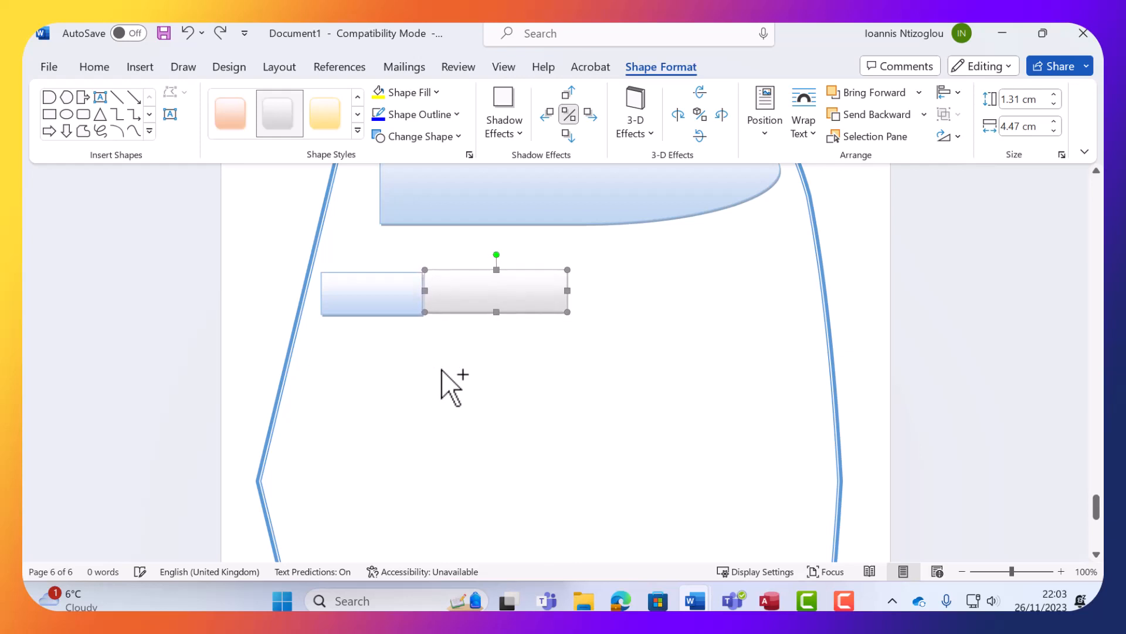
pyautogui.hotkey('ctrl', 'z')
pyautogui.hotkey('ctrl', 'z')
pyautogui.hotkey('ctrl', 'z')
pyautogui.hotkey('ctrl', 'z')
pyautogui.hotkey('ctrl', 'z')
pyautogui.hotkey('ctrl', 'z')
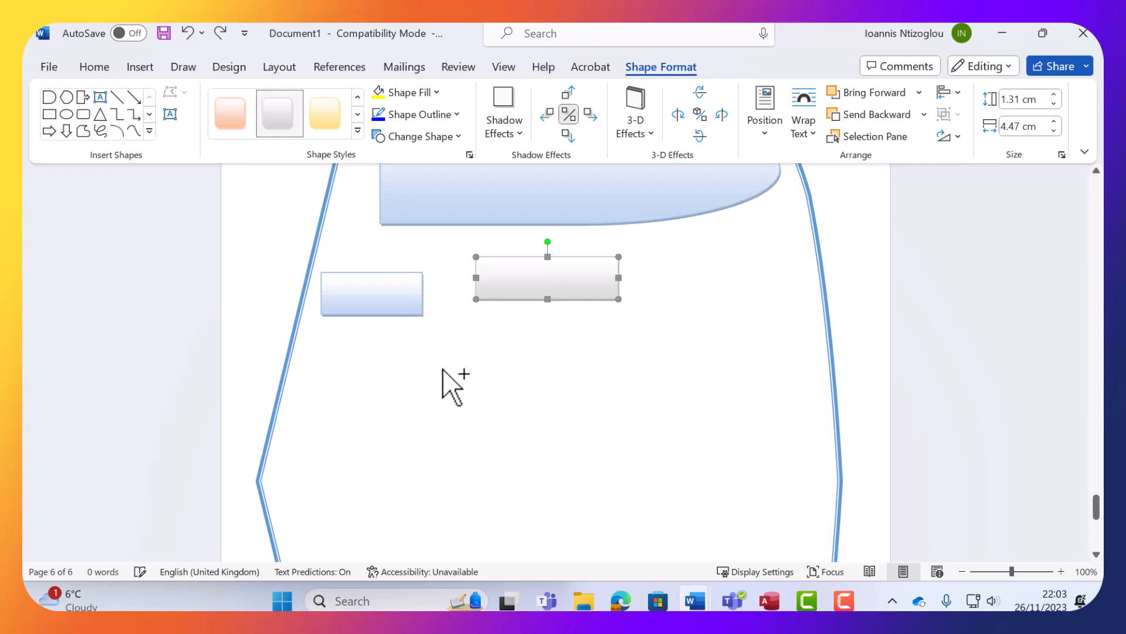
pyautogui.hotkey('ctrl', 'z')
pyautogui.hotkey('ctrl', 'z')
pyautogui.hotkey('ctrl', 'z')
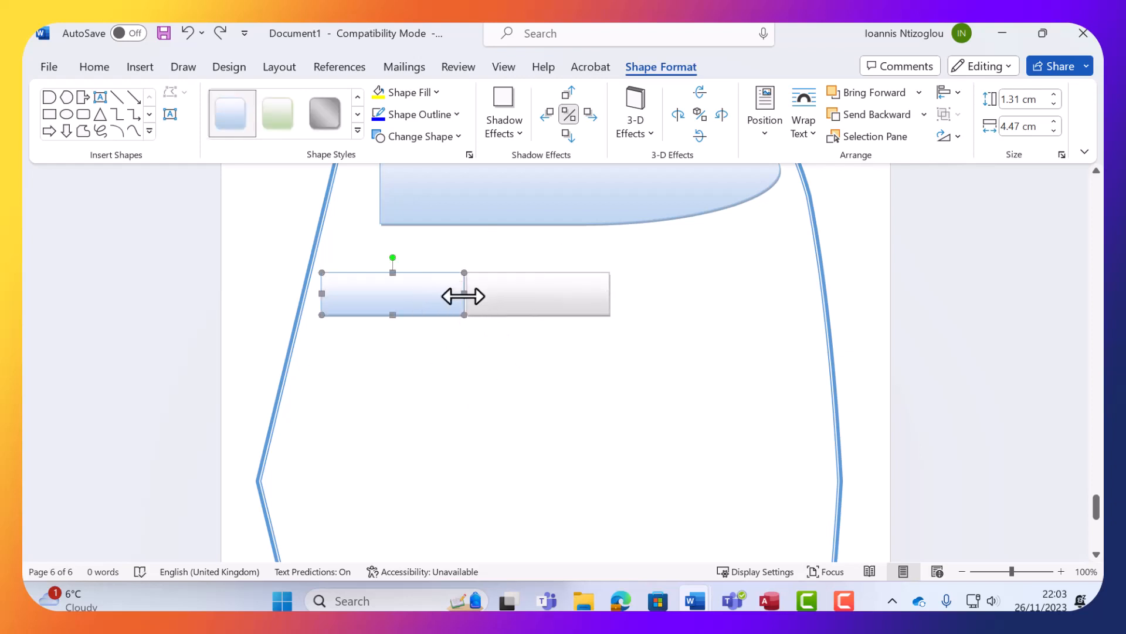
# Narrow the blue rectangle to about 3 cm wide from its right side and move the grey rectangle flush against it in the same row
pyautogui.moveTo(462, 293); pyautogui.dragTo(408, 293)
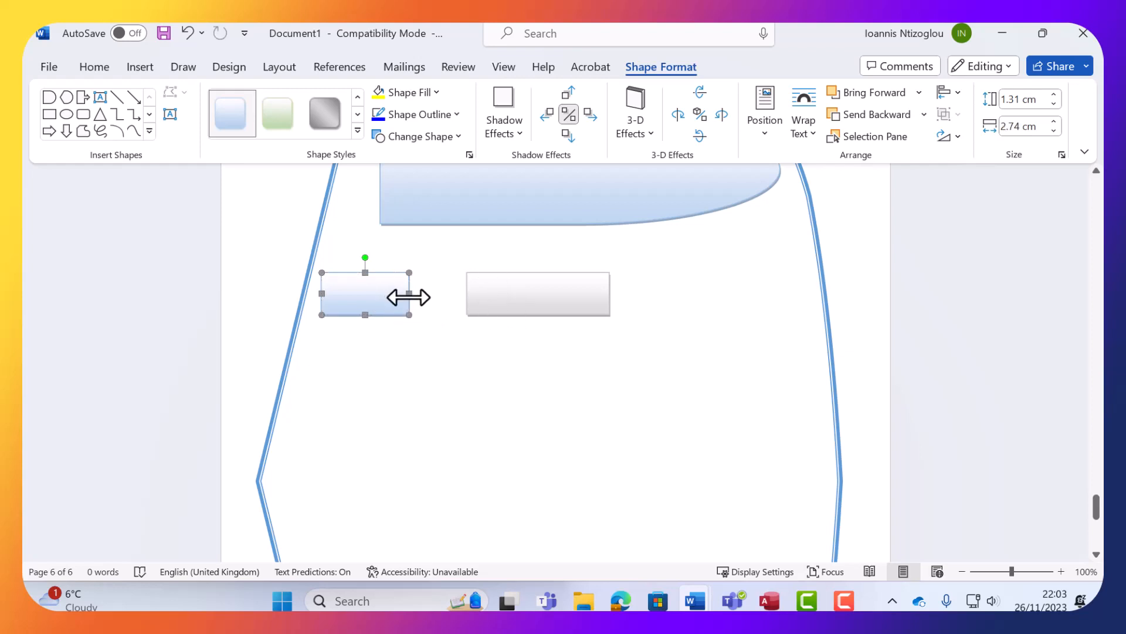
pyautogui.moveTo(413, 297); pyautogui.dragTo(416, 298)
pyautogui.click(528, 297)
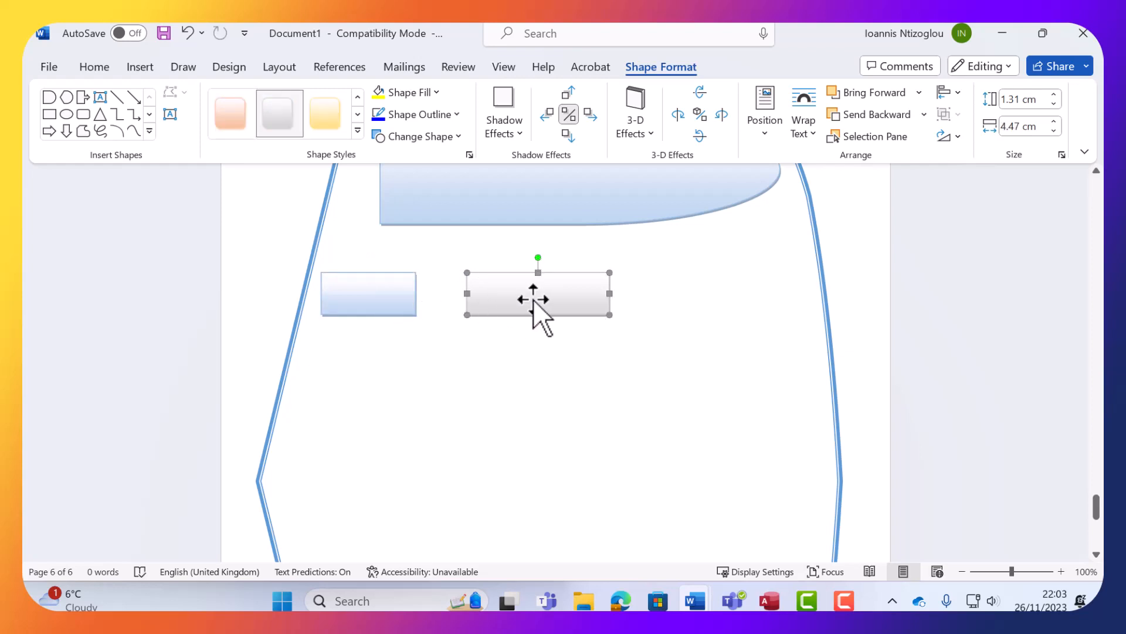
pyautogui.moveTo(528, 297); pyautogui.dragTo(480, 310)
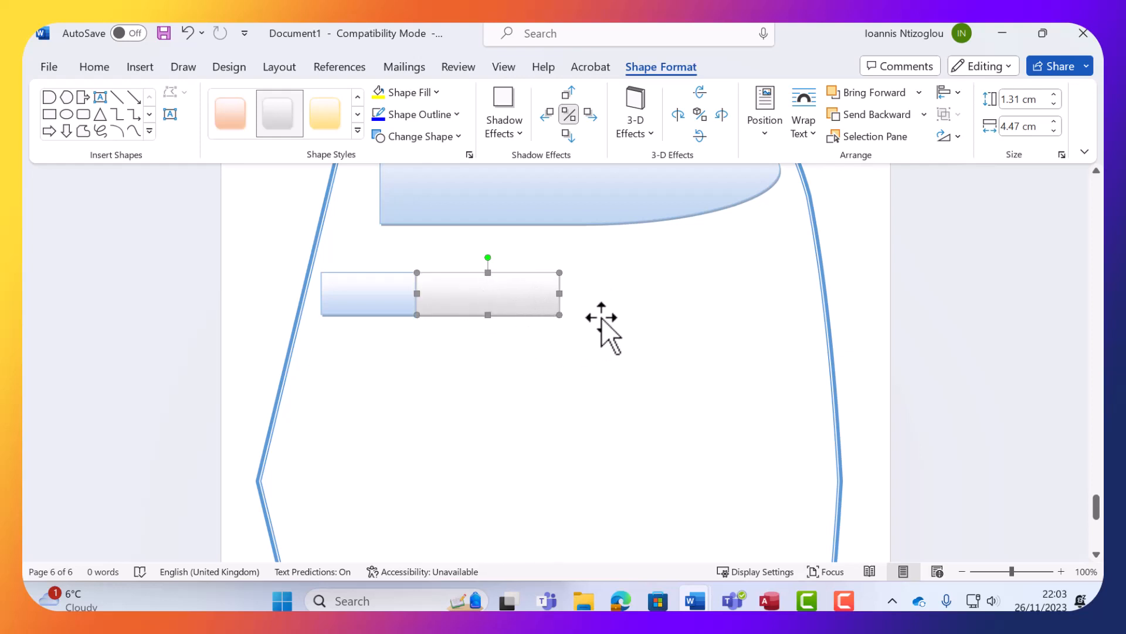
# Place a copy of the blue and grey pair just right of the original in the same row, and nudge all four rectangles slightly right
pyautogui.keyDown('shift'); pyautogui.click(374, 289); pyautogui.keyUp('shift')
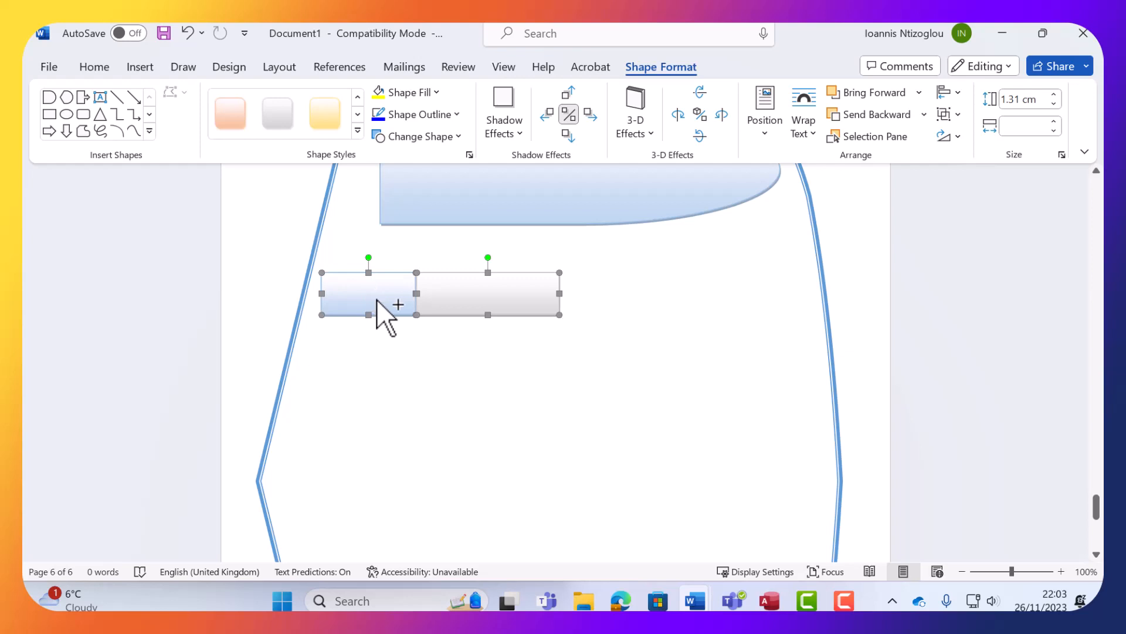
pyautogui.moveTo(377, 299); pyautogui.dragTo(623, 307)
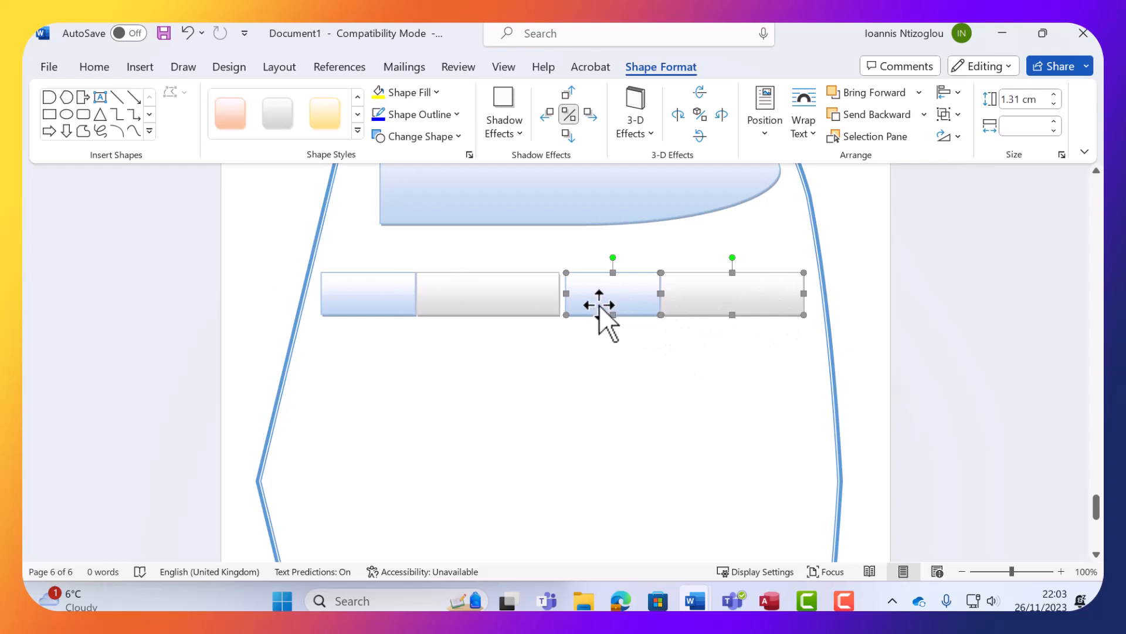
pyautogui.keyDown('shift'); pyautogui.click(508, 297); pyautogui.keyUp('shift')
pyautogui.keyDown('shift'); pyautogui.click(371, 294); pyautogui.keyUp('shift')
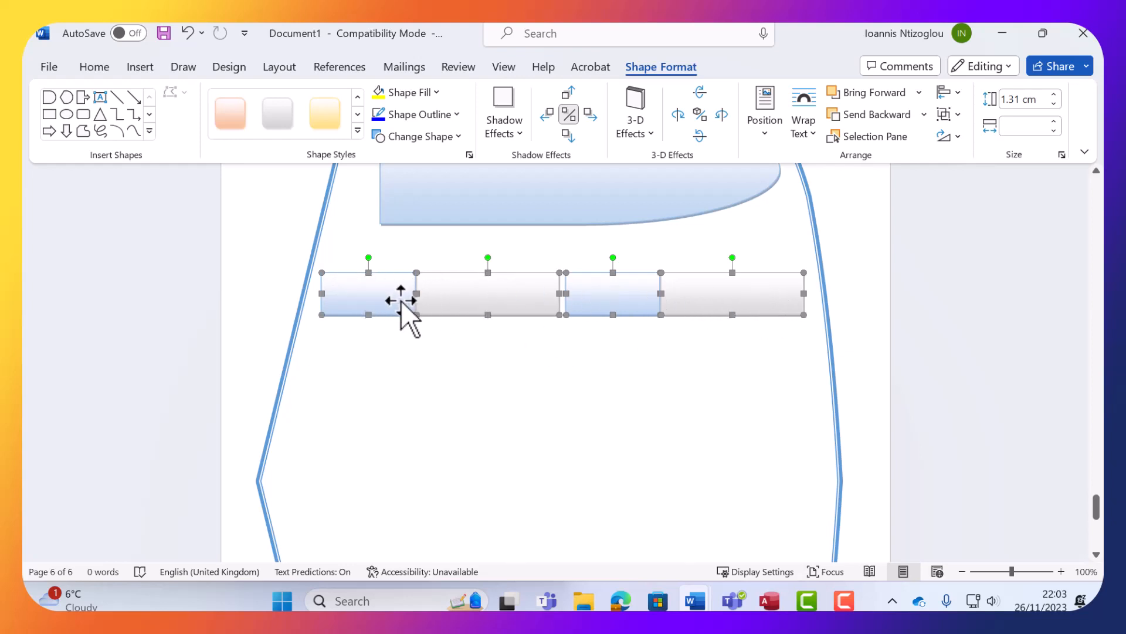
pyautogui.press('Right')
pyautogui.press('Right')
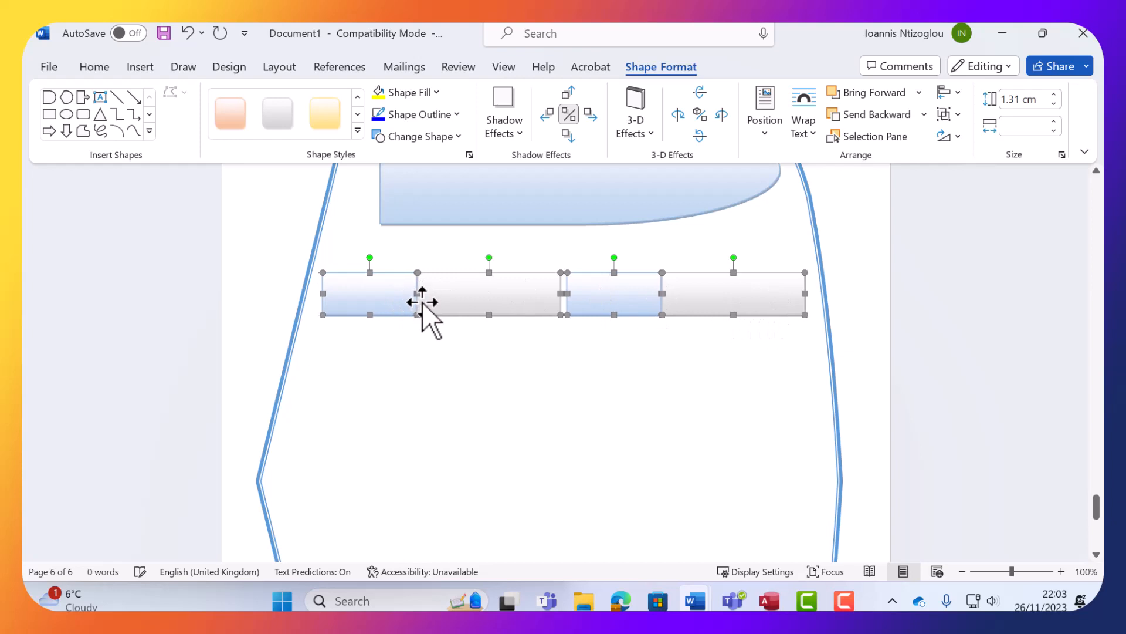
pyautogui.press('Left')
pyautogui.press('Right')
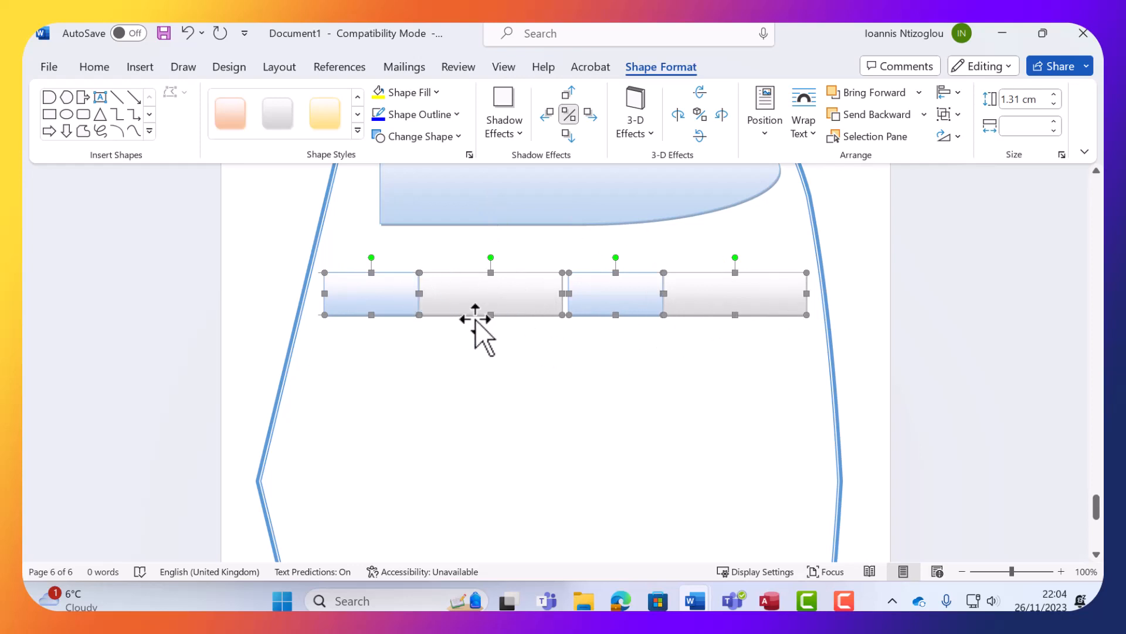
# Copy the row of four rectangles four times straight down, leaving a small gap between rows, to make five aligned rows
pyautogui.scroll(-1, 476, 320)
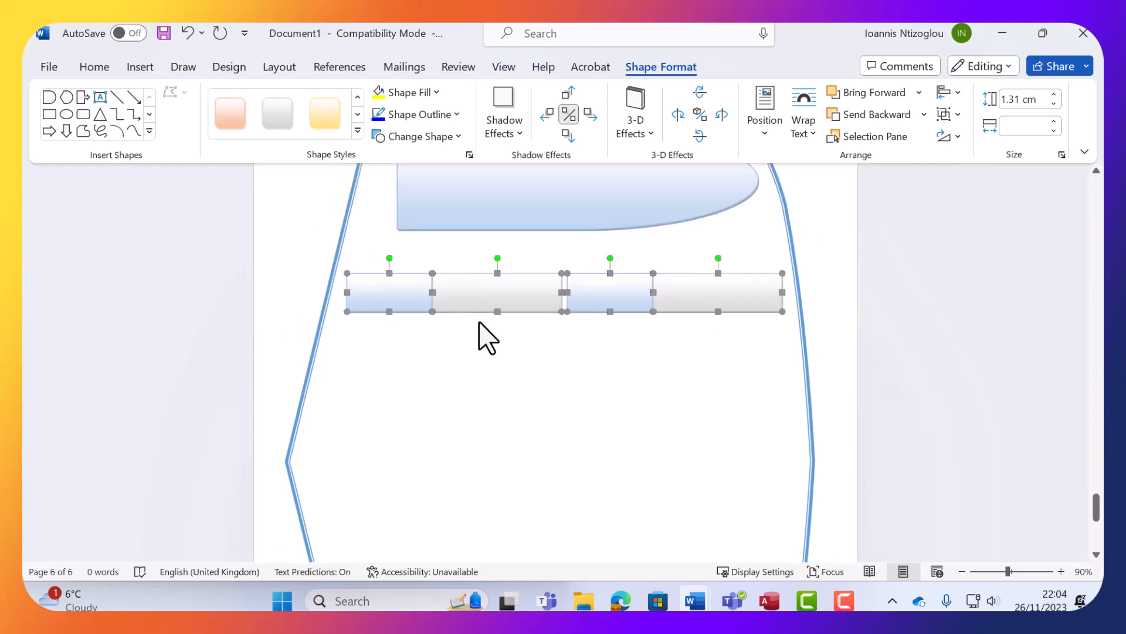
pyautogui.scroll(-2, 479, 337)
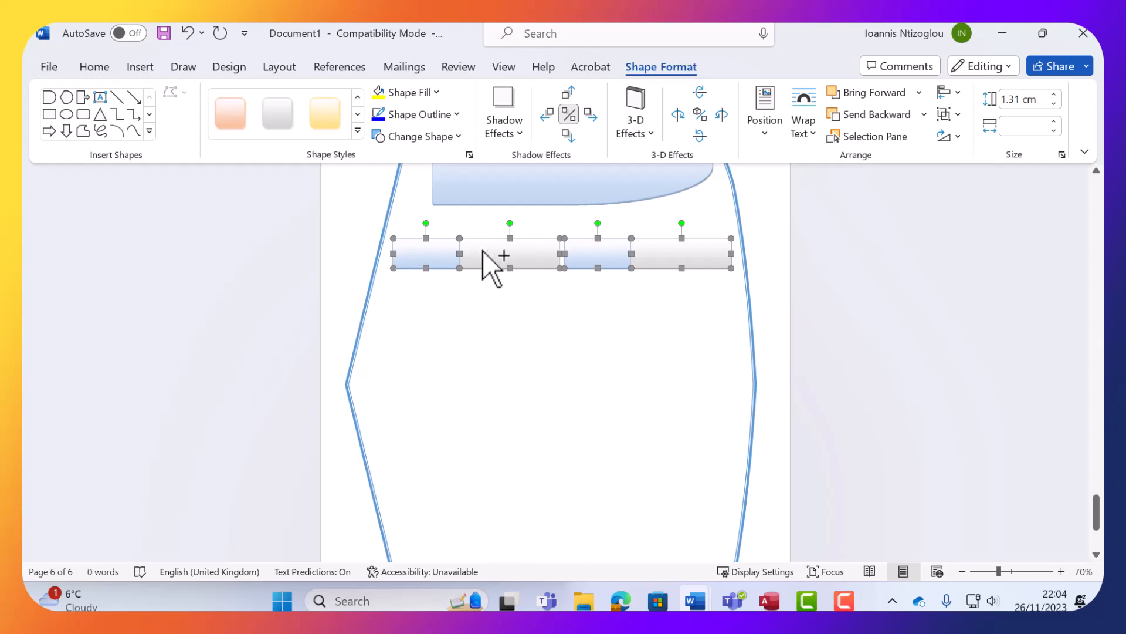
pyautogui.moveTo(483, 249); pyautogui.dragTo(498, 287)
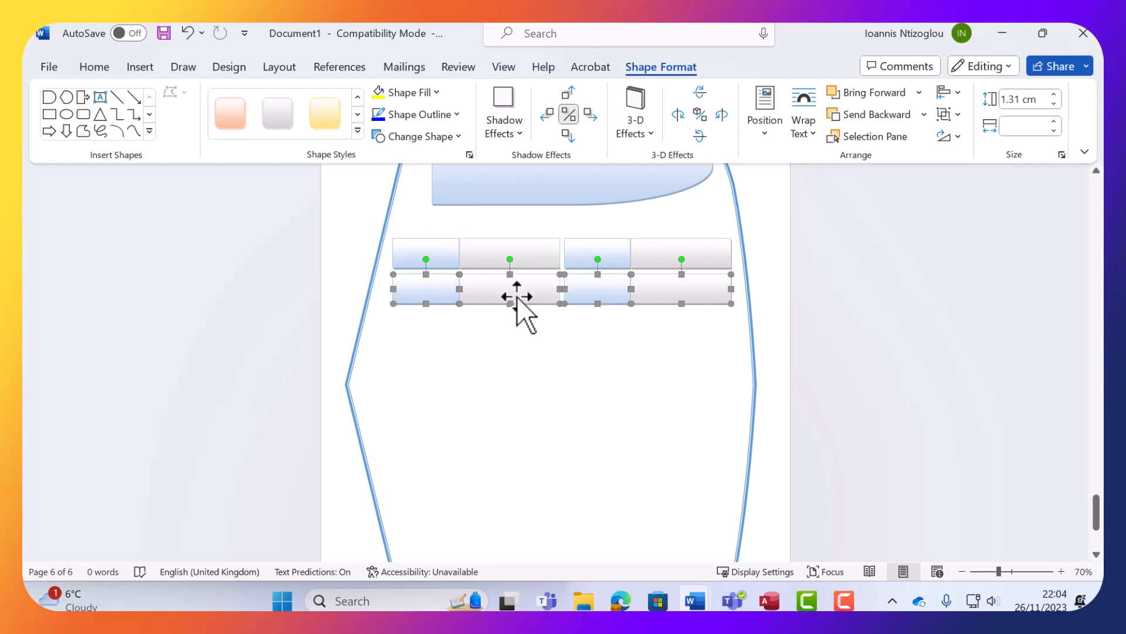
pyautogui.moveTo(518, 295); pyautogui.dragTo(476, 358)
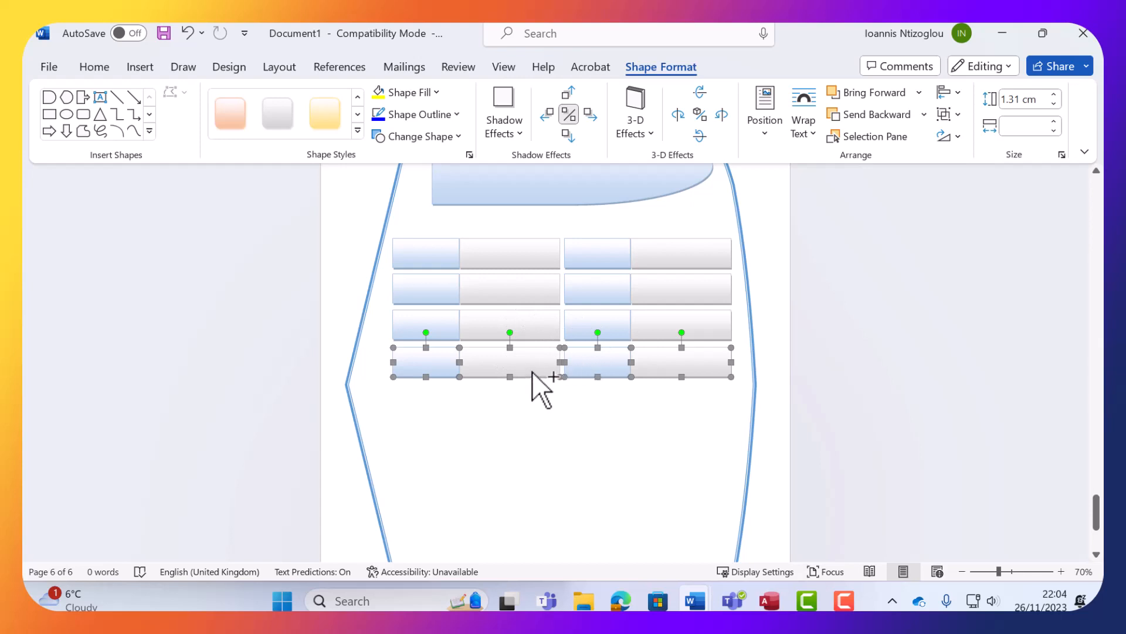
pyautogui.moveTo(533, 373); pyautogui.dragTo(522, 408)
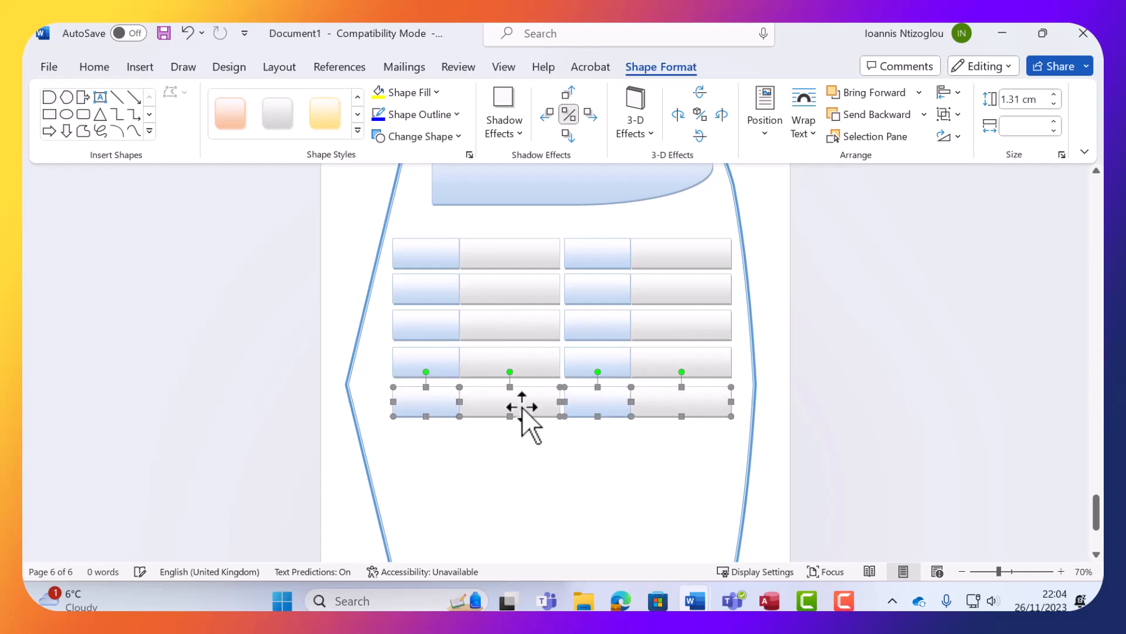
pyautogui.click(641, 463)
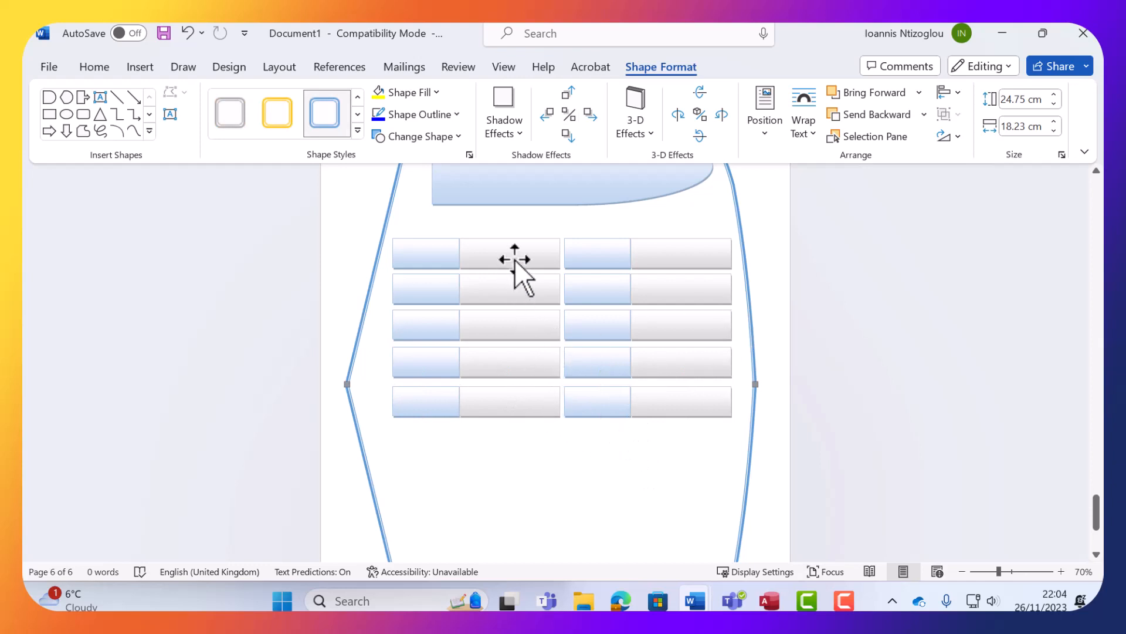
# Nudge the four rectangles of the third row slightly up, closer to the second row
pyautogui.click(407, 325)
pyautogui.keyDown('shift'); pyautogui.click(518, 328); pyautogui.keyUp('shift')
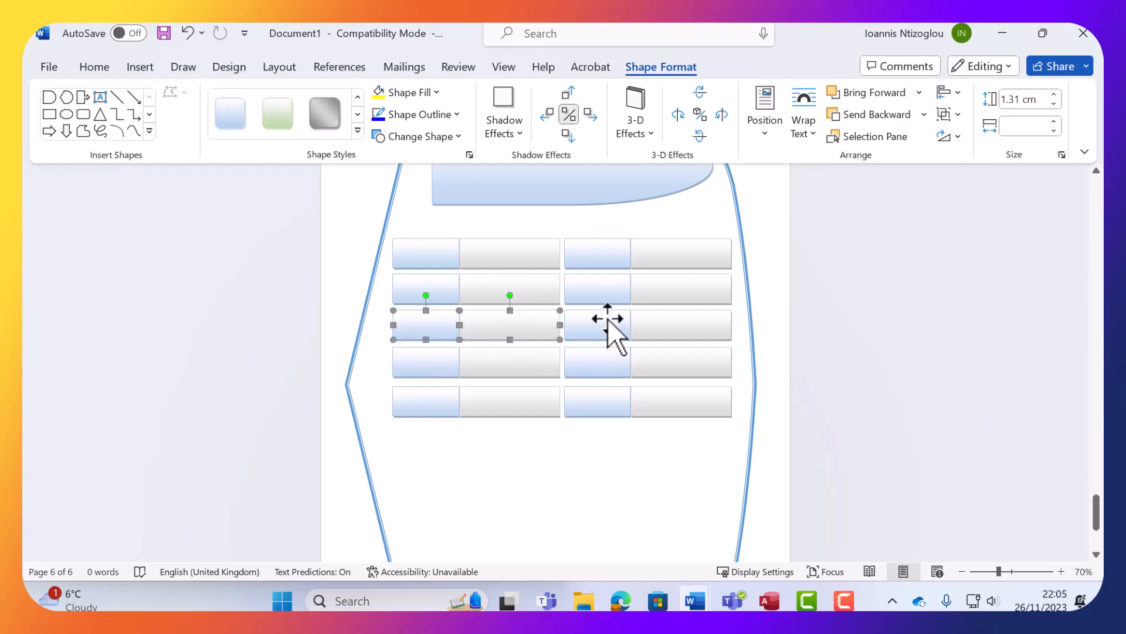
pyautogui.keyDown('shift'); pyautogui.click(607, 318); pyautogui.keyUp('shift')
pyautogui.keyDown('shift'); pyautogui.click(657, 327); pyautogui.keyUp('shift')
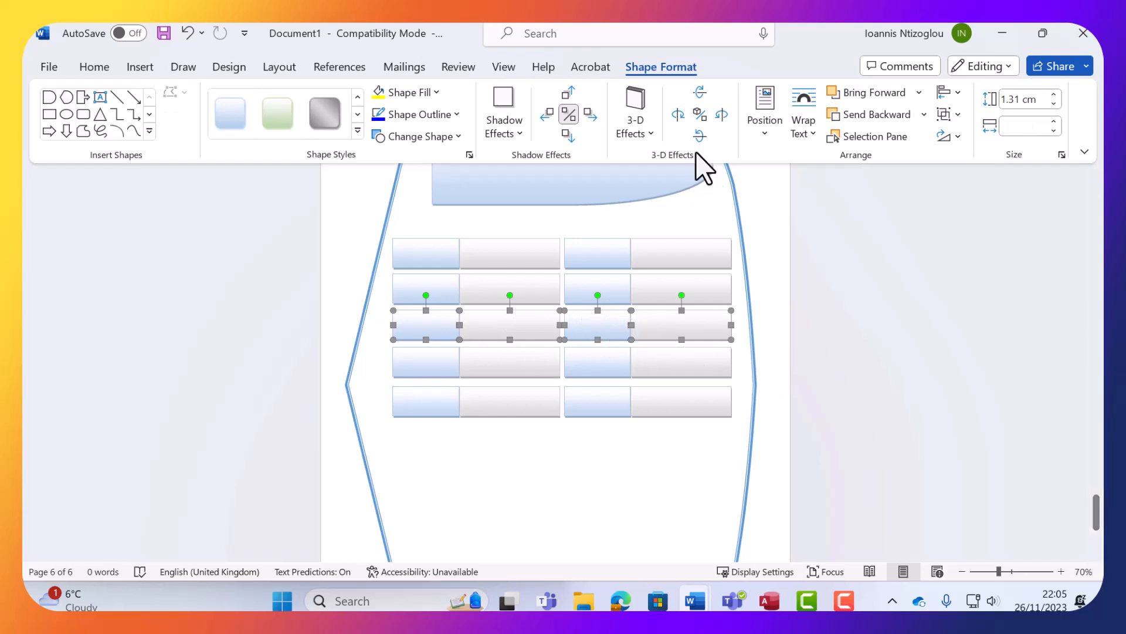
pyautogui.hotkey('ctrl', 'z')
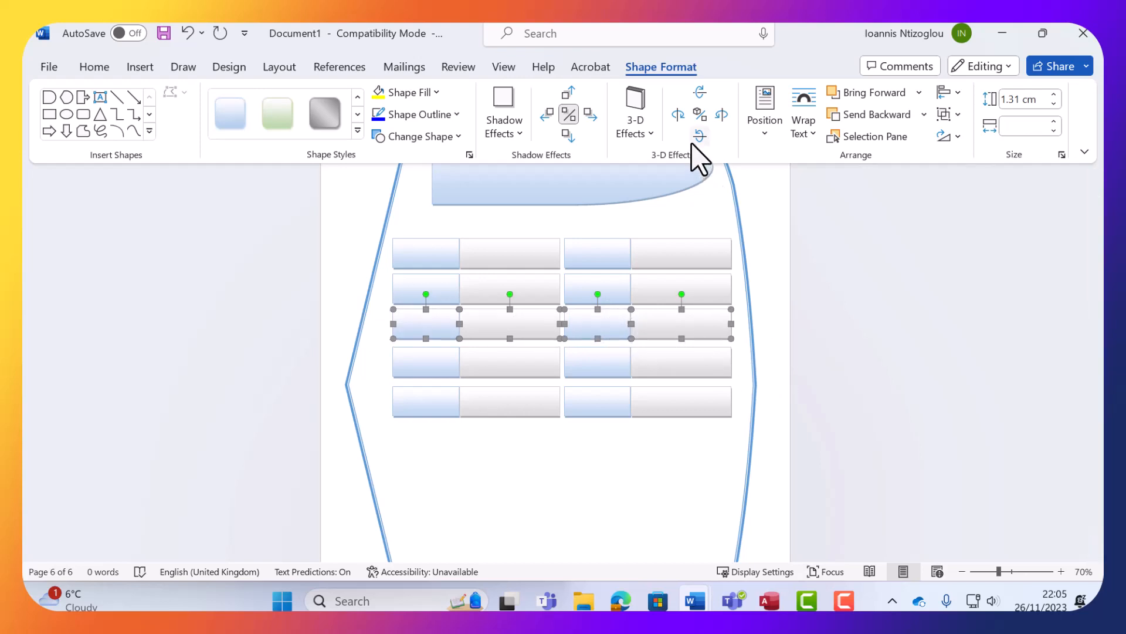
# Nudge the four rectangles of the fourth row slightly up, matching the gap between the rows above
pyautogui.click(435, 375)
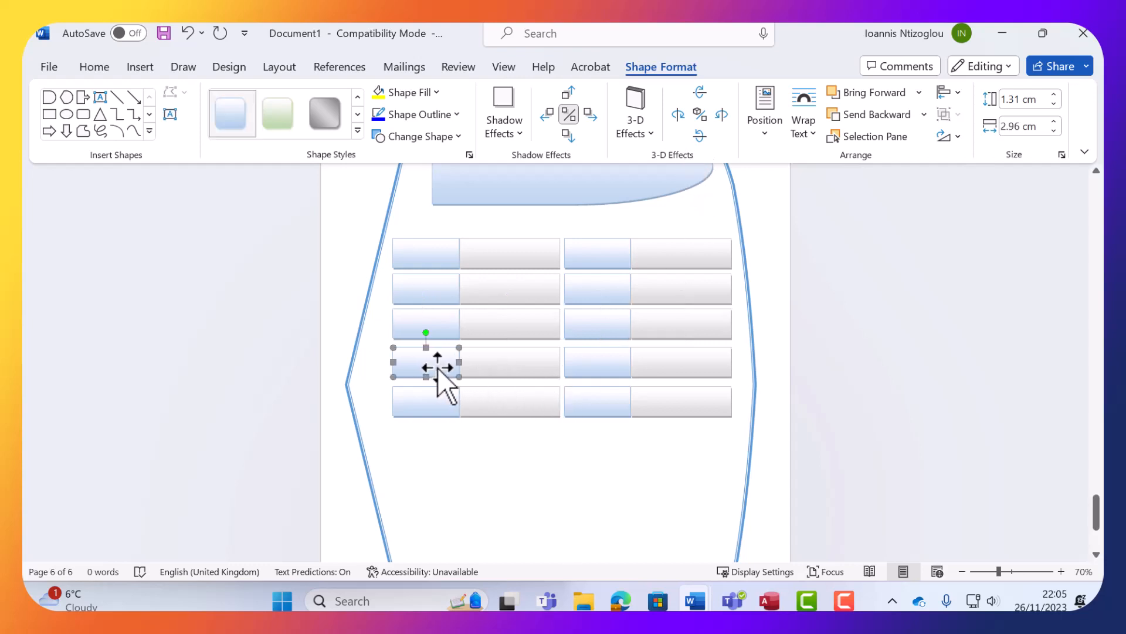
pyautogui.keyDown('shift'); pyautogui.click(508, 367); pyautogui.keyUp('shift')
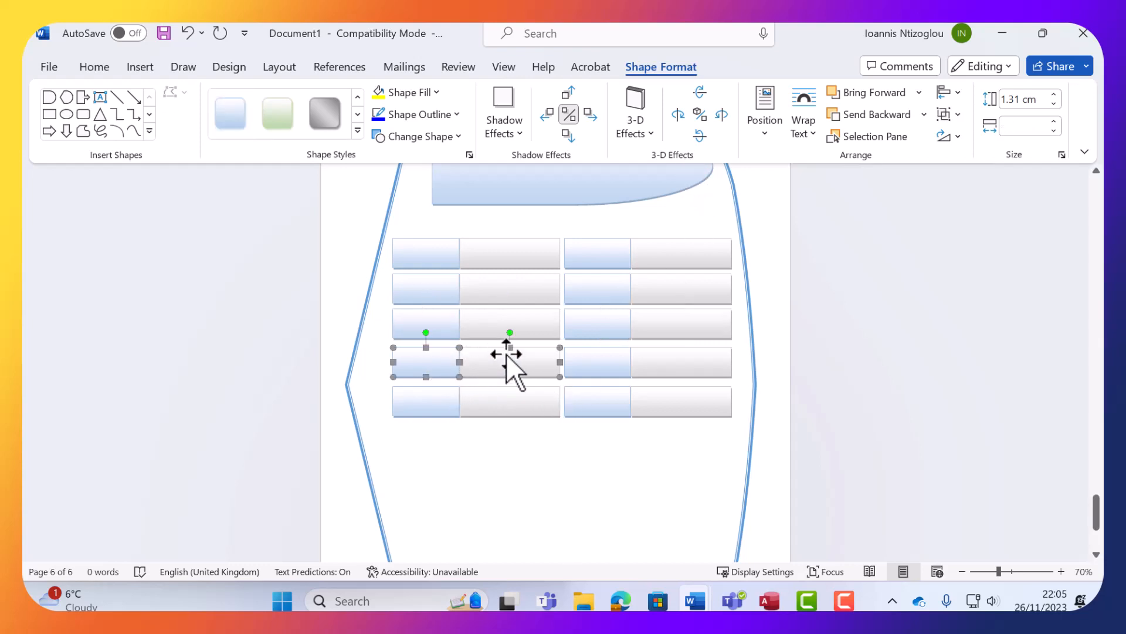
pyautogui.keyDown('shift'); pyautogui.click(606, 373); pyautogui.keyUp('shift')
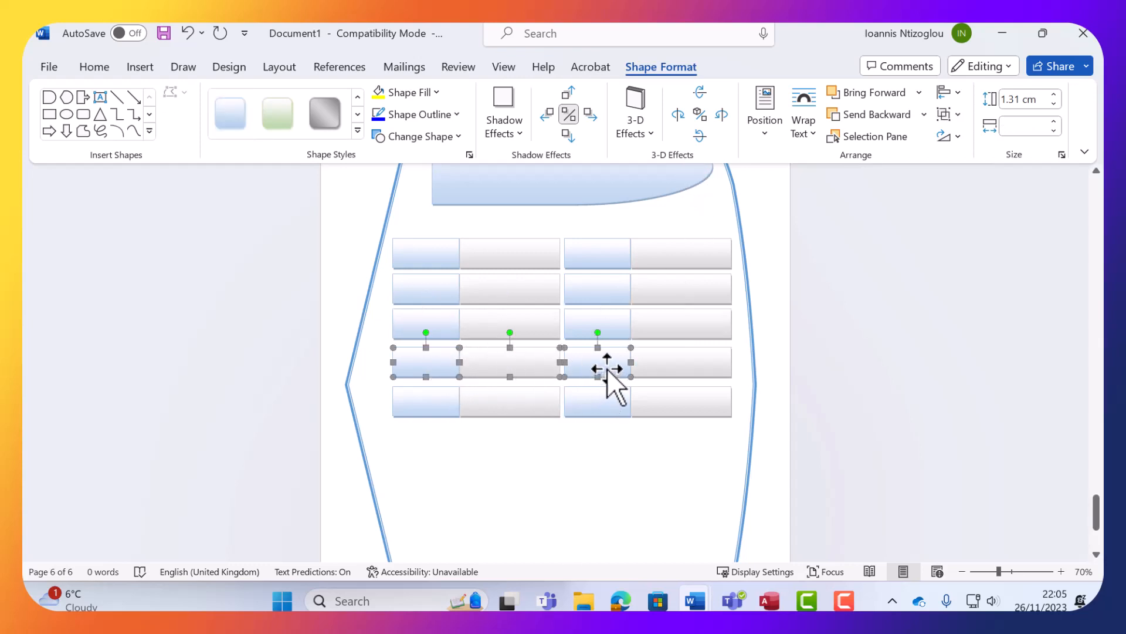
pyautogui.keyDown('shift'); pyautogui.click(654, 365); pyautogui.keyUp('shift')
pyautogui.press('Up')
pyautogui.press('Up')
pyautogui.press('Up')
pyautogui.press('Up')
pyautogui.press('Up')
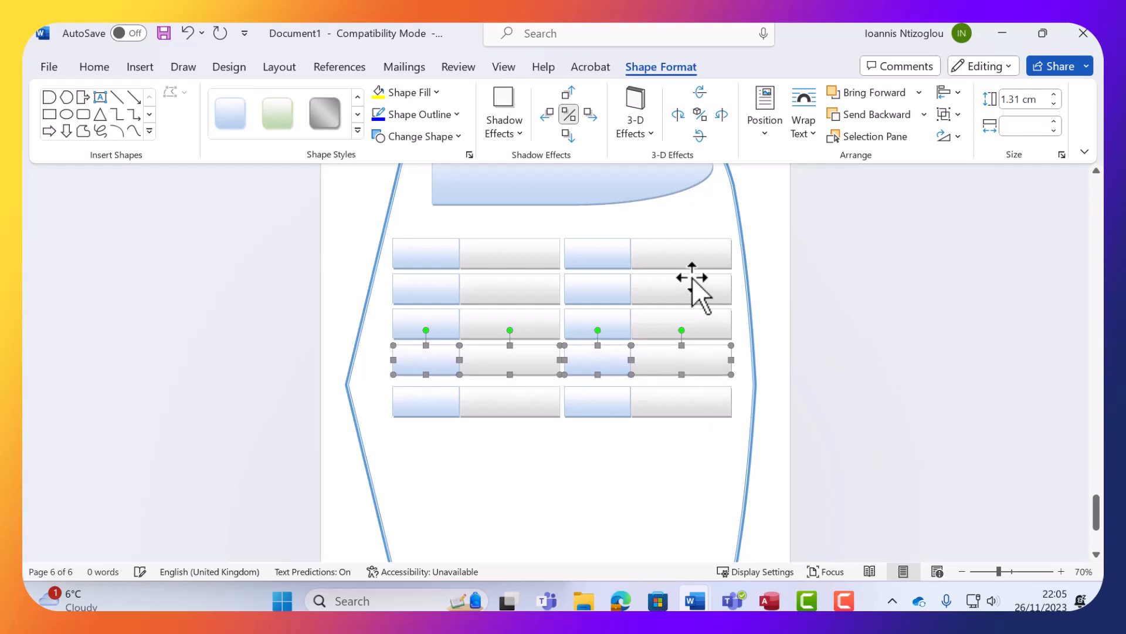
pyautogui.press('Down')
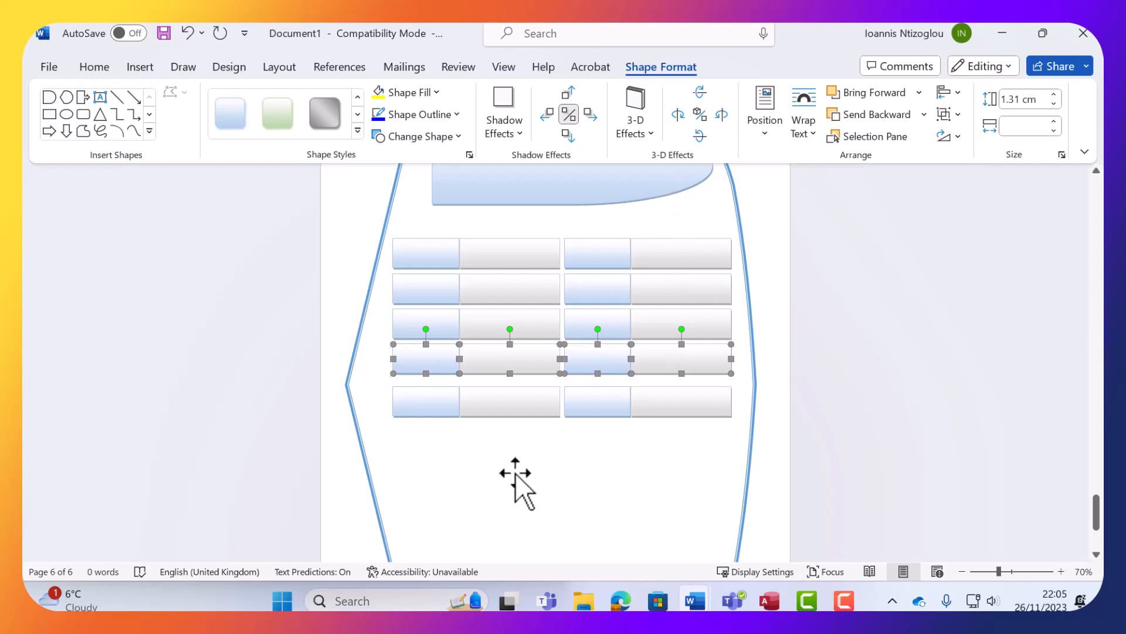
# Nudge the four rectangles of the fifth row slightly up, closer to the fourth row, and deselect them
pyautogui.click(443, 410)
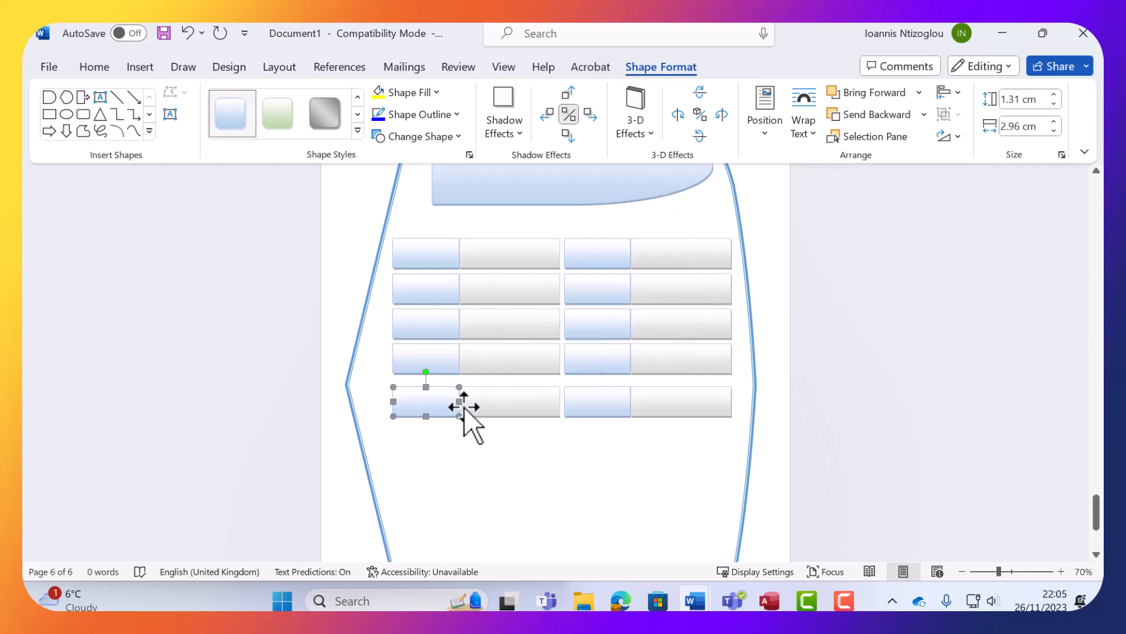
pyautogui.keyDown('shift'); pyautogui.click(510, 401); pyautogui.keyUp('shift')
pyautogui.keyDown('shift'); pyautogui.click(627, 401); pyautogui.keyUp('shift')
pyautogui.keyDown('shift'); pyautogui.click(674, 401); pyautogui.keyUp('shift')
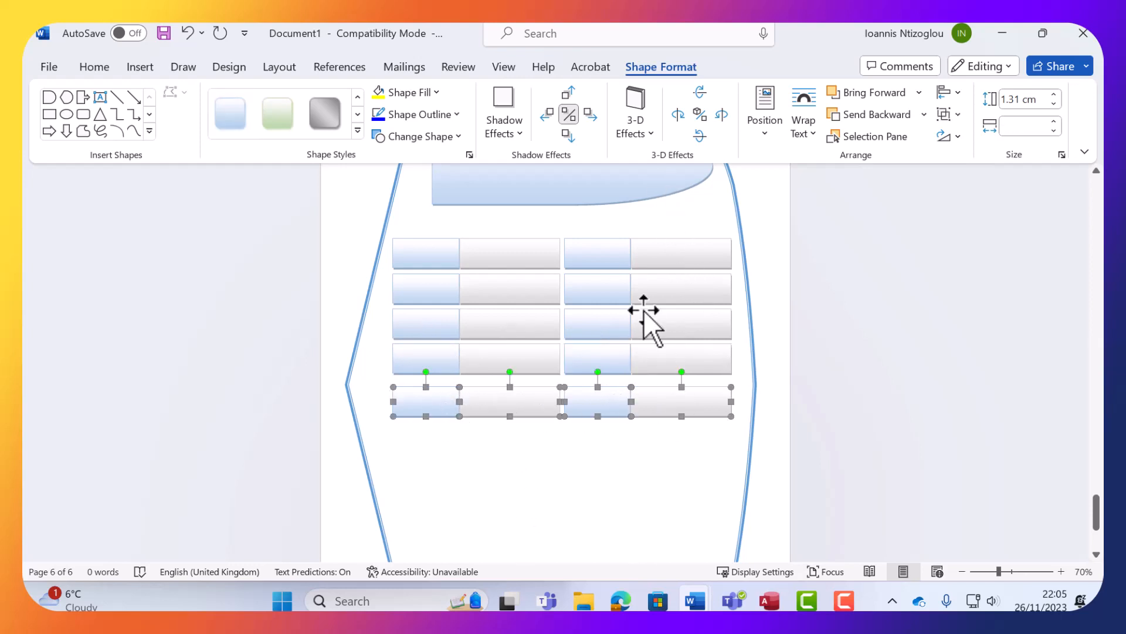
pyautogui.press('Up')
pyautogui.press('Up')
pyautogui.press('Up')
pyautogui.press('Up')
pyautogui.press('Up')
pyautogui.press('Up')
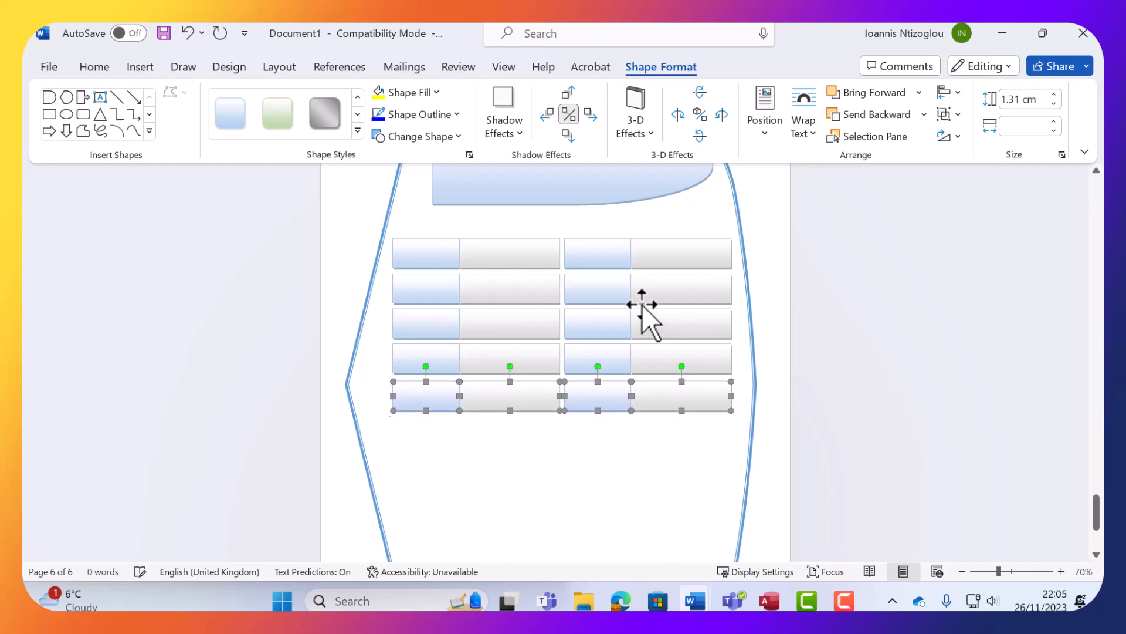
pyautogui.press('Down')
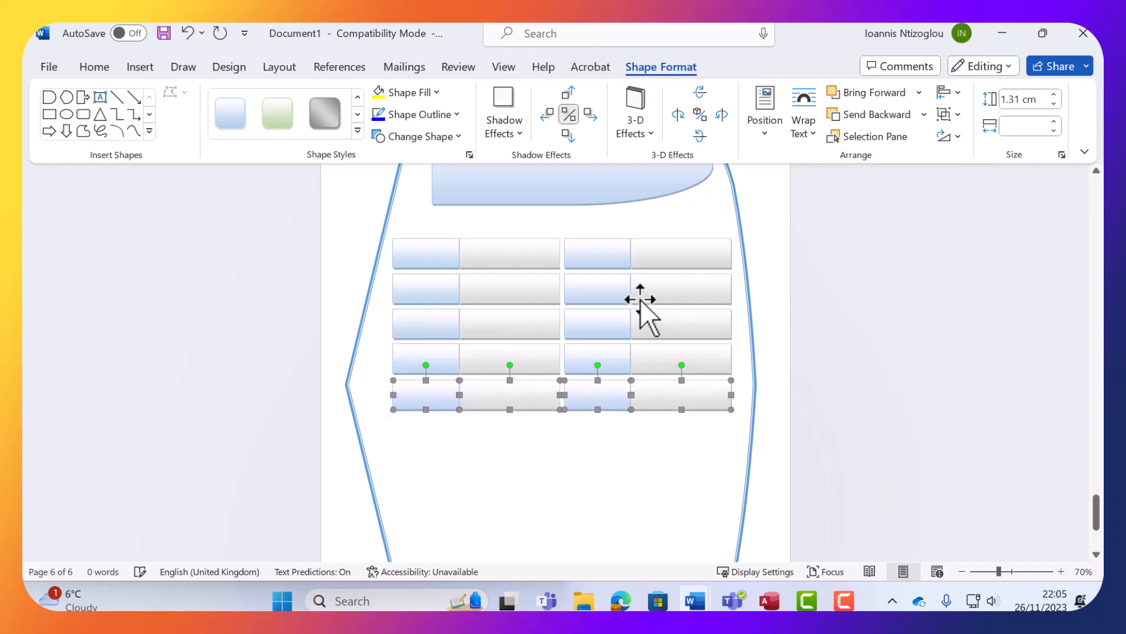
pyautogui.click(786, 387)
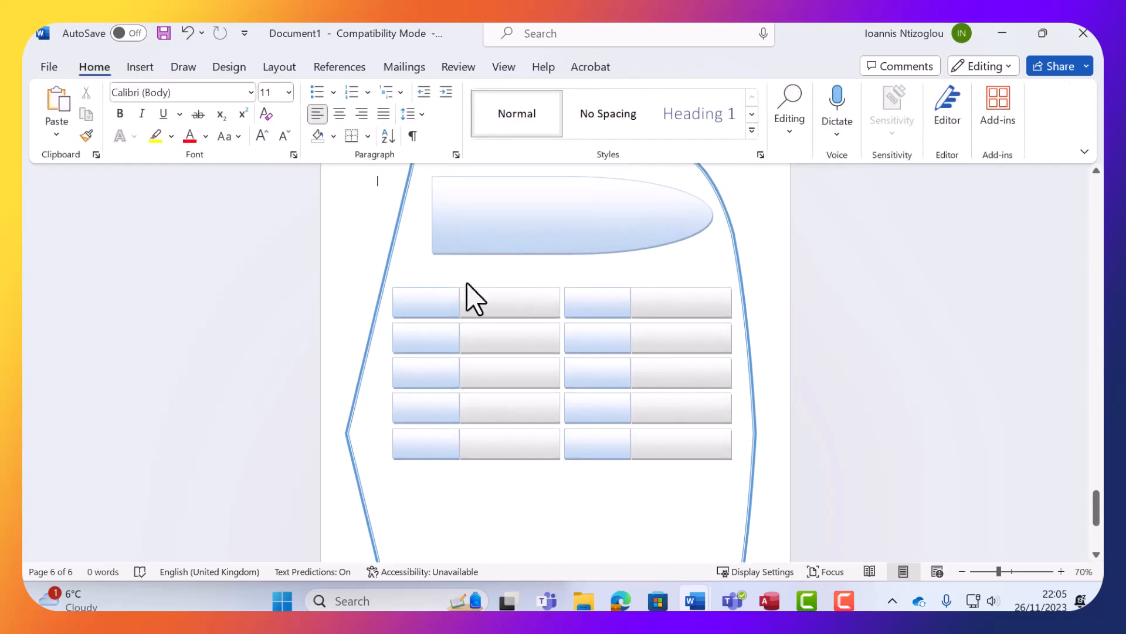
# Shorten the large Display outline from its lower edge so it ends a little below the five rows
pyautogui.scroll(-2, 578, 410)
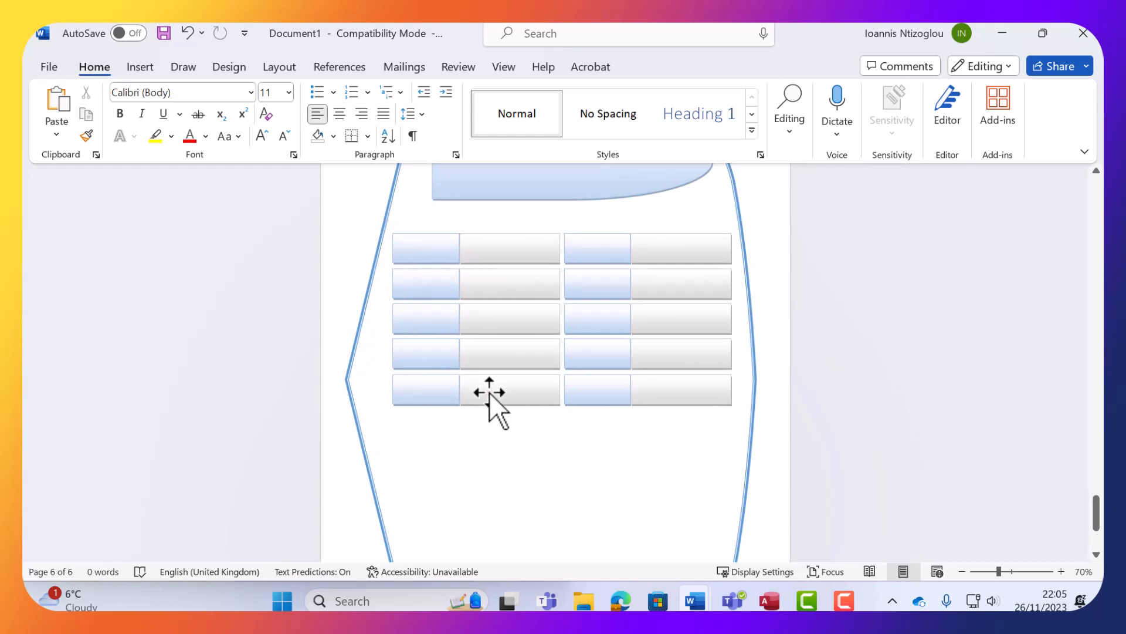
pyautogui.scroll(-6, 593, 445)
pyautogui.click(568, 440)
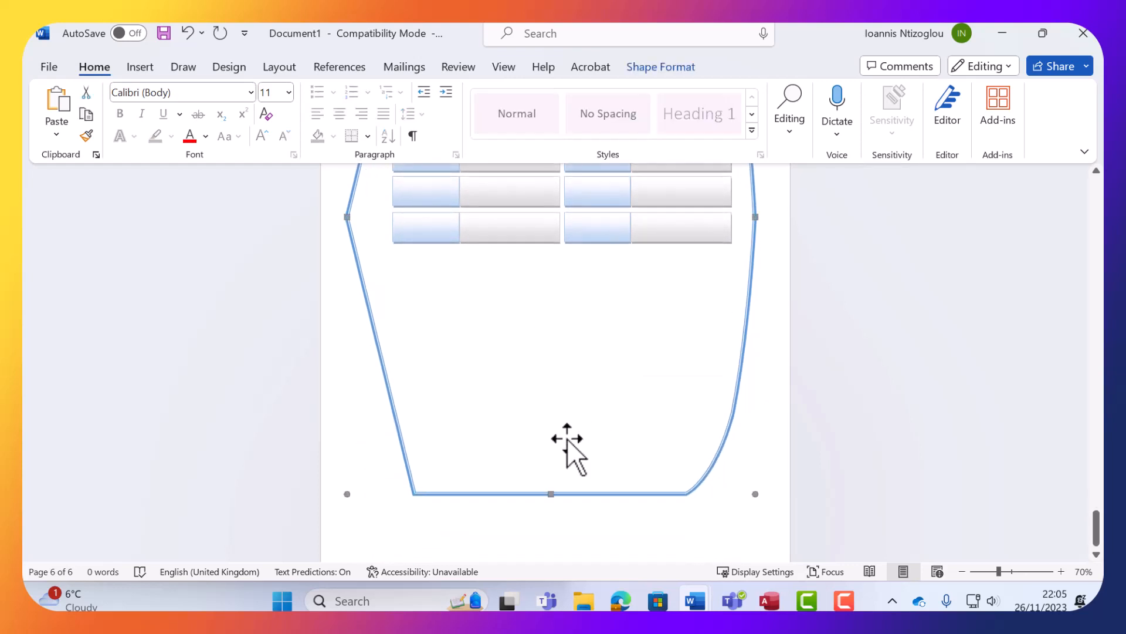
pyautogui.moveTo(551, 493); pyautogui.dragTo(573, 352)
pyautogui.scroll(5, 588, 418)
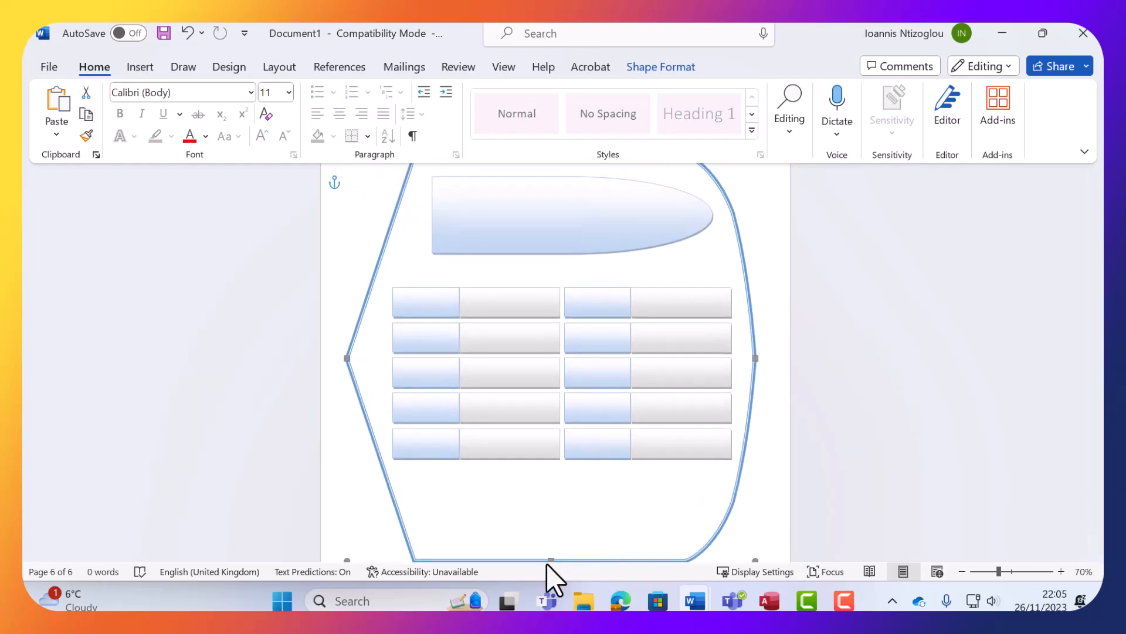
pyautogui.scroll(3, 566, 491)
pyautogui.scroll(-4, 573, 487)
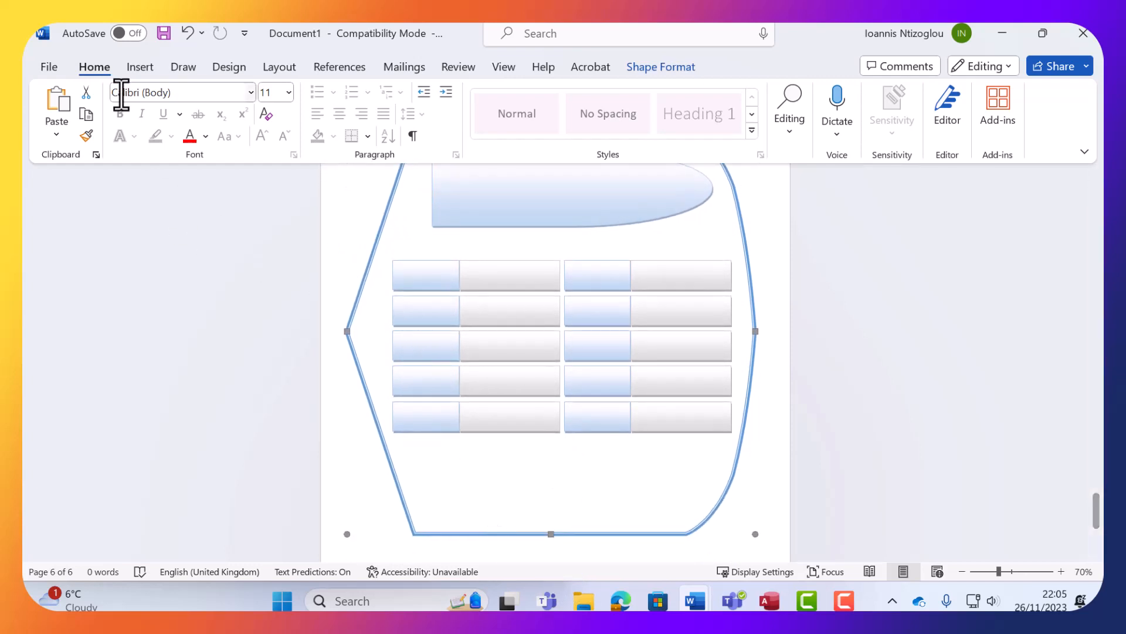
# Choose the Oval shape for drawing in the empty area below the five rows inside the Display outline
pyautogui.click(143, 69)
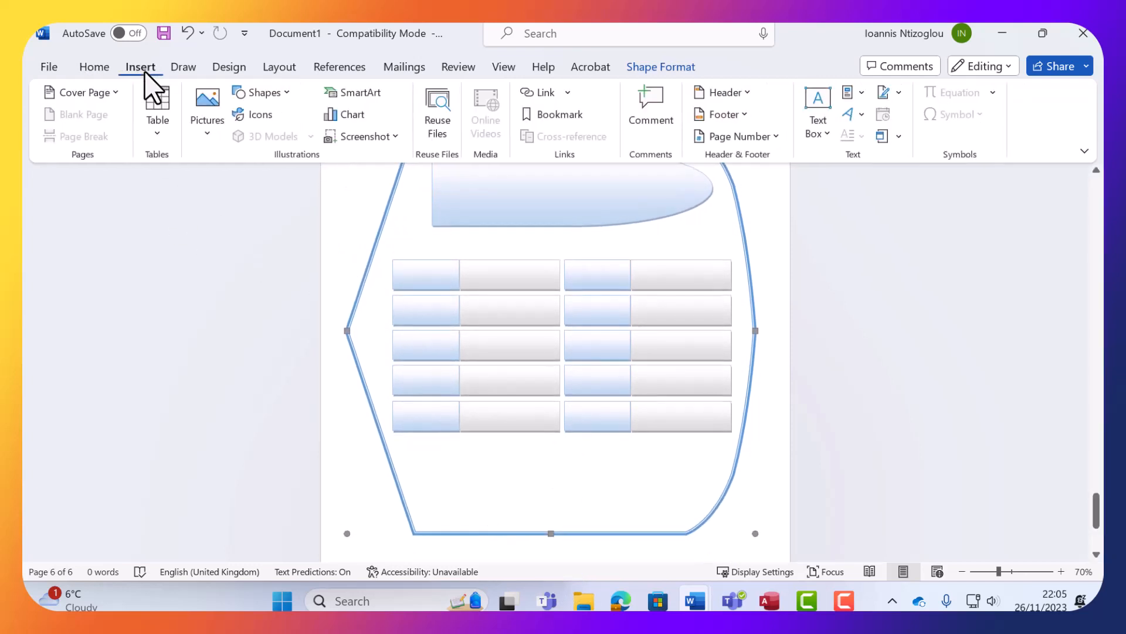
pyautogui.click(286, 94)
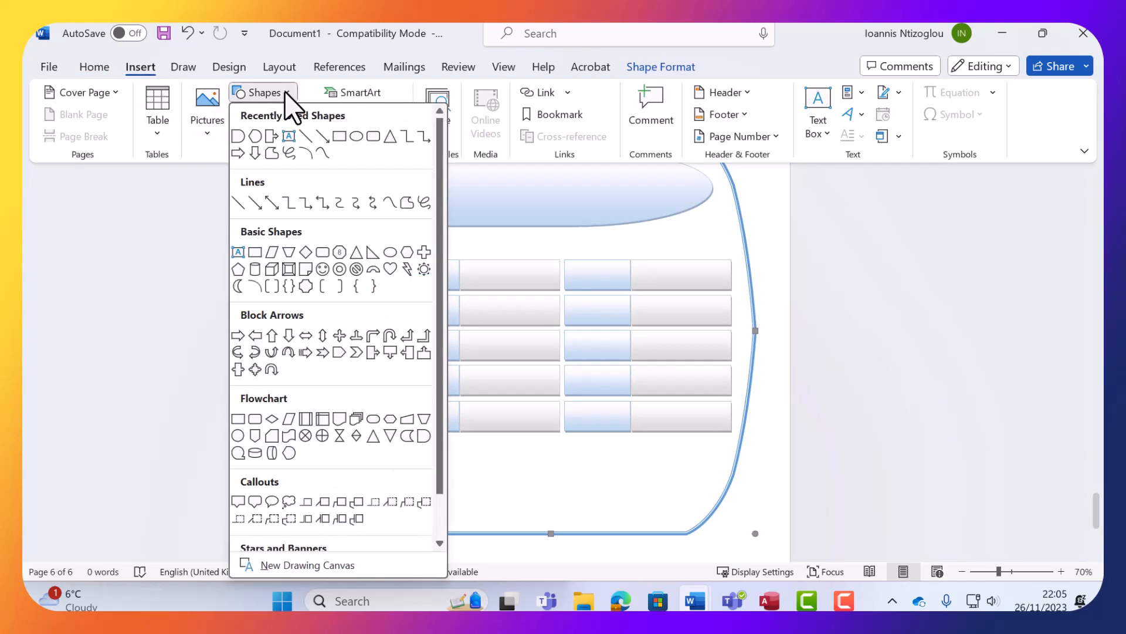
pyautogui.click(357, 136)
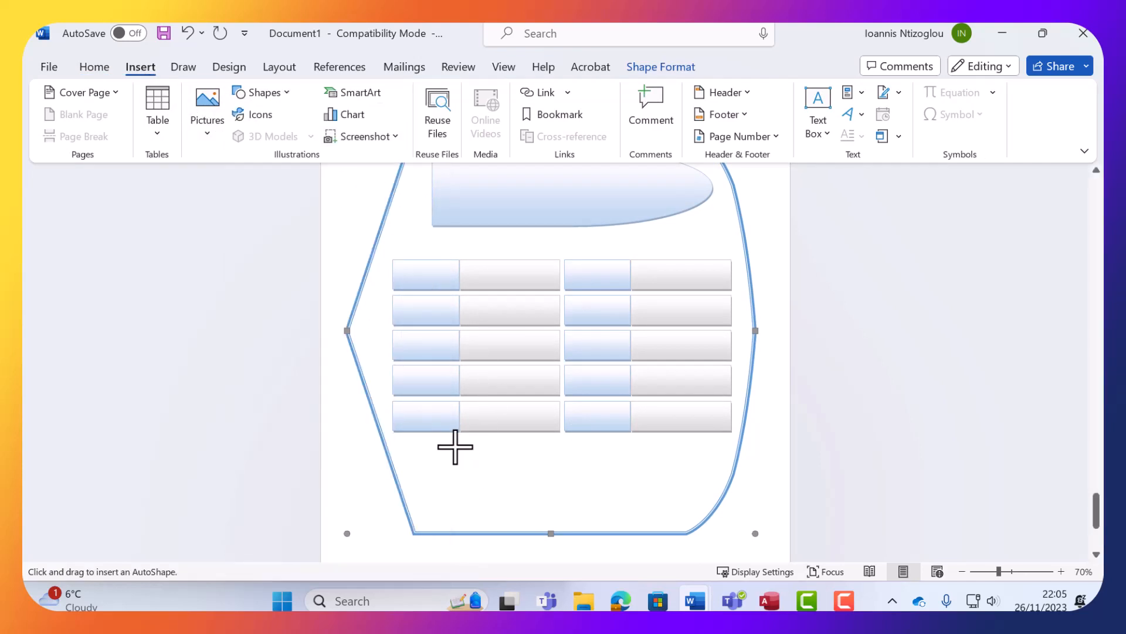